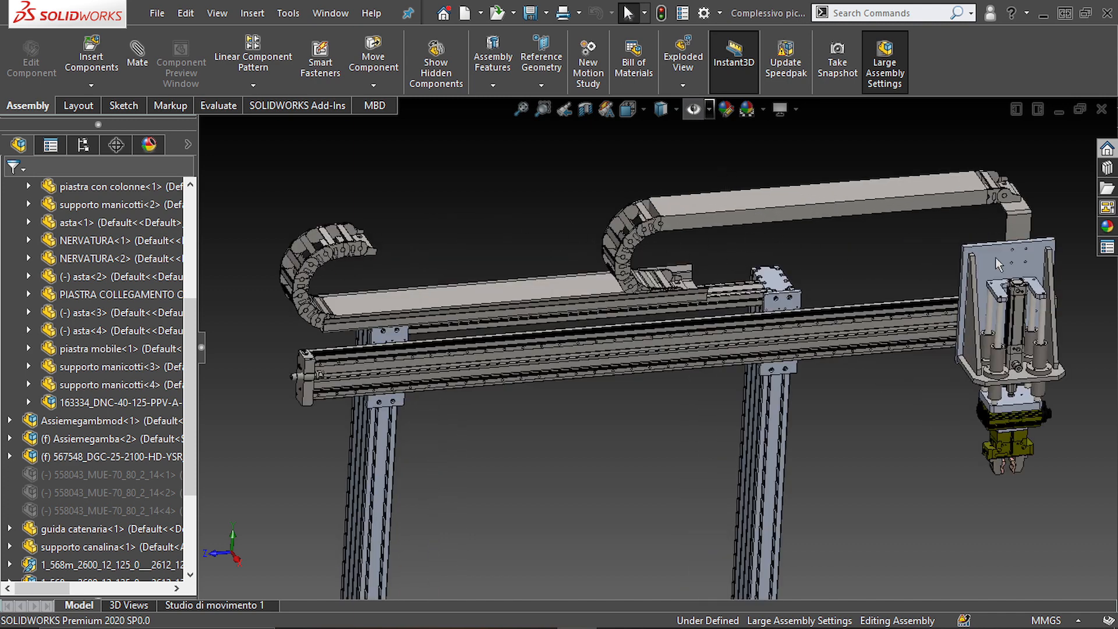
# Slide the gripper carriage along the horizontal beam to examine how the cable chain follows it.
pyautogui.scroll(-3, 99, 407)
pyautogui.click(111, 420)
pyautogui.keyDown('shift'); pyautogui.click(111, 438); pyautogui.keyUp('shift')
pyautogui.click(192, 368)
pyautogui.click(141, 546)
pyautogui.click(228, 503)
pyautogui.moveTo(962, 271); pyautogui.dragTo(559, 299)
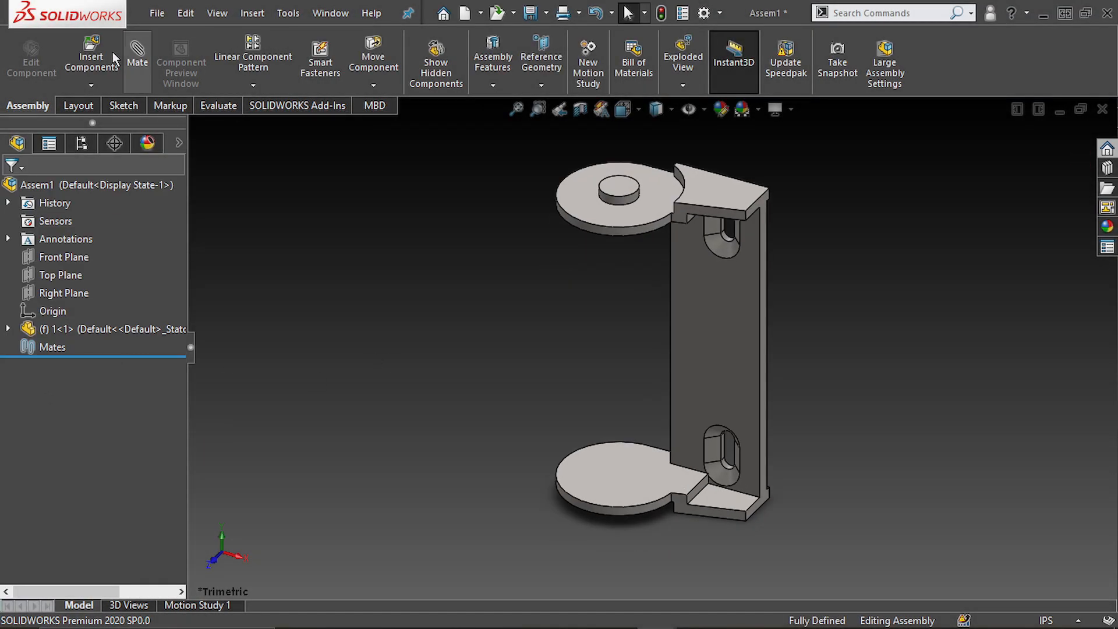
# Insert chain link parts 11 and 2 into the assembly beside part 1.
pyautogui.click(115, 59)
pyautogui.click(41, 387)
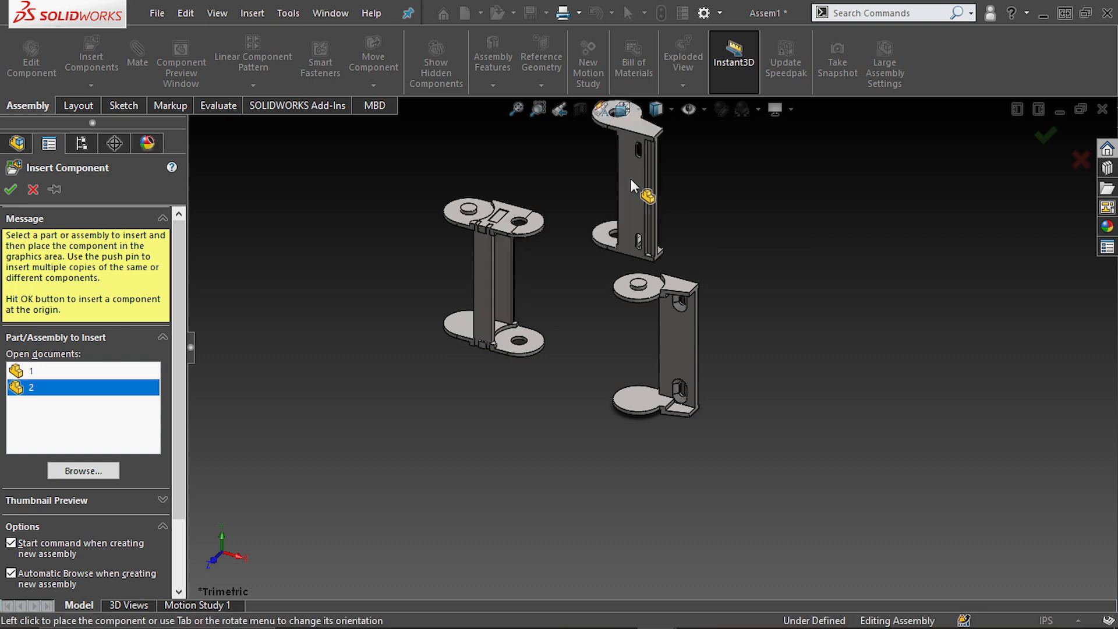
pyautogui.click(630, 178)
# Float part 1 and rotate it so that its plate lies roughly flat.
pyautogui.click(111, 329)
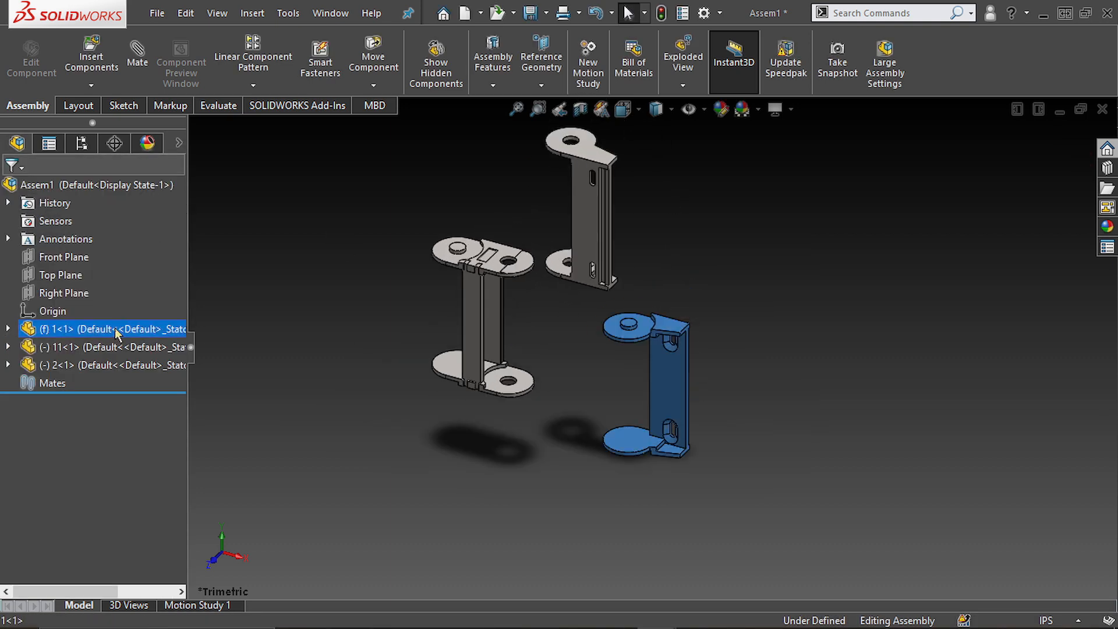
pyautogui.rightClick(117, 329)
pyautogui.click(169, 277)
pyautogui.moveTo(731, 163); pyautogui.dragTo(608, 393, button='right')
# Mate the round pin of part 1 concentric with the assembly origin.
pyautogui.scroll(-5, 600, 410)
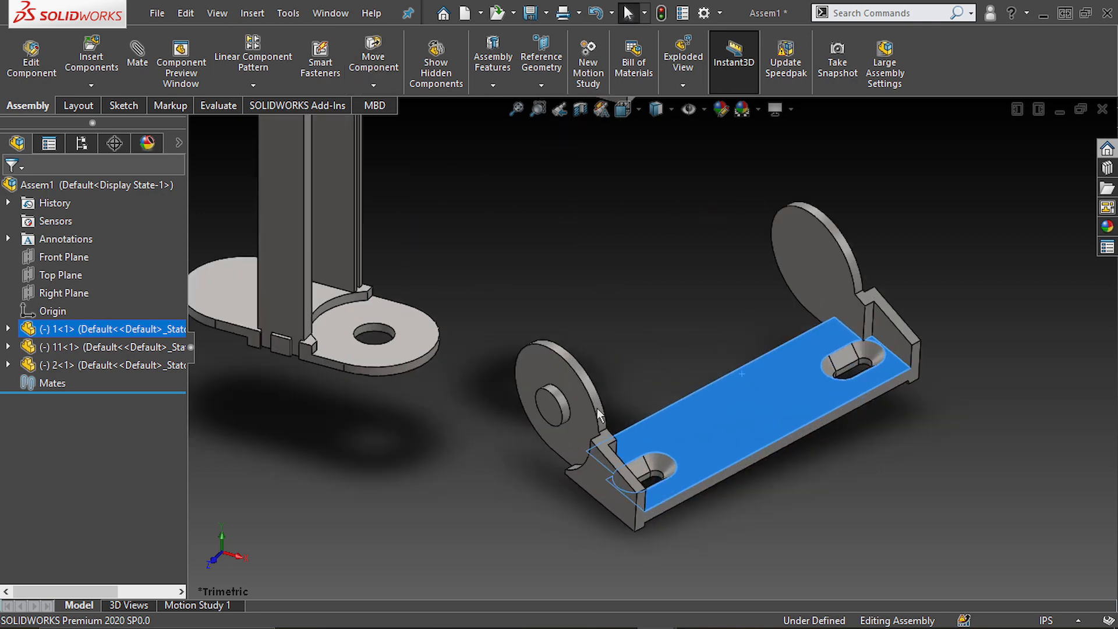
pyautogui.click(563, 404)
pyautogui.keyDown('ctrl'); pyautogui.click(60, 312); pyautogui.keyUp('ctrl')
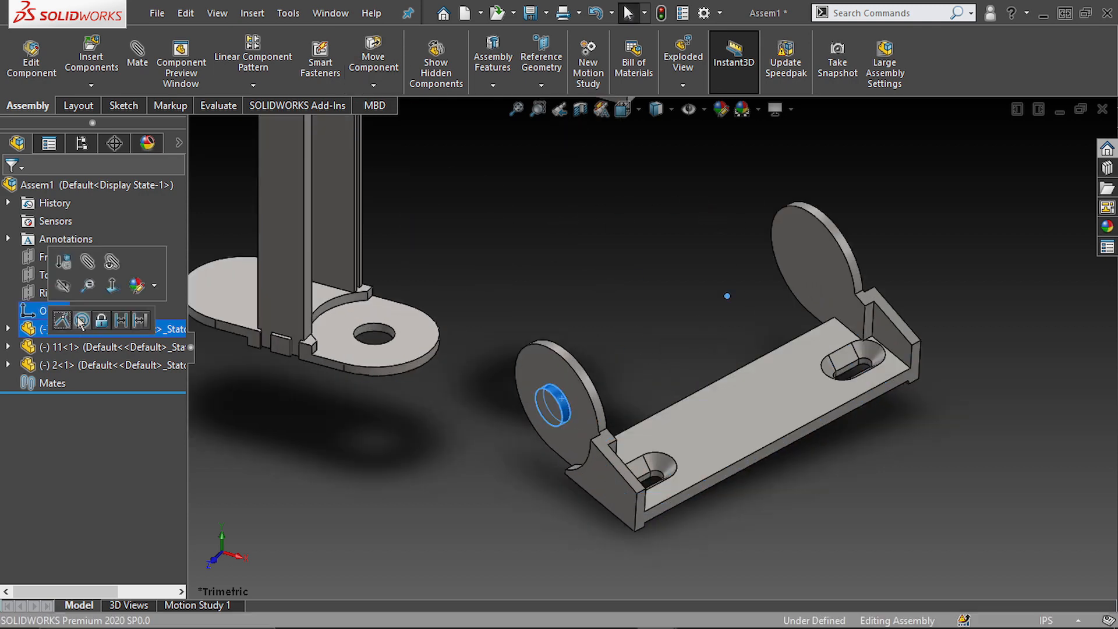
pyautogui.click(81, 320)
pyautogui.click(176, 321)
# Make the two outer end faces of part 1 symmetric about the Front Plane.
pyautogui.click(612, 465)
pyautogui.moveTo(724, 359); pyautogui.dragTo(757, 331, button='middle')
pyautogui.keyDown('ctrl'); pyautogui.click(741, 341); pyautogui.keyUp('ctrl')
pyautogui.scroll(4, 753, 334)
pyautogui.keyDown('ctrl'); pyautogui.click(60, 255); pyautogui.keyUp('ctrl')
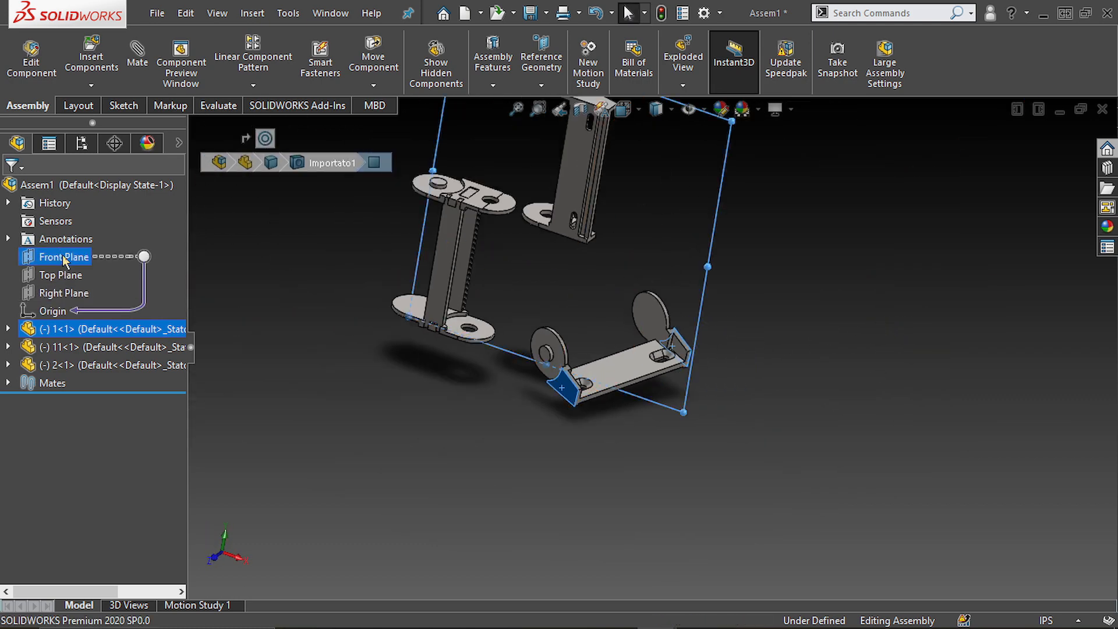
pyautogui.click(76, 264)
# Mate the flat underside of part 1 parallel to the Top Plane.
pyautogui.scroll(-3, 784, 297)
pyautogui.moveTo(784, 297); pyautogui.dragTo(763, 216, button='middle')
pyautogui.click(655, 315)
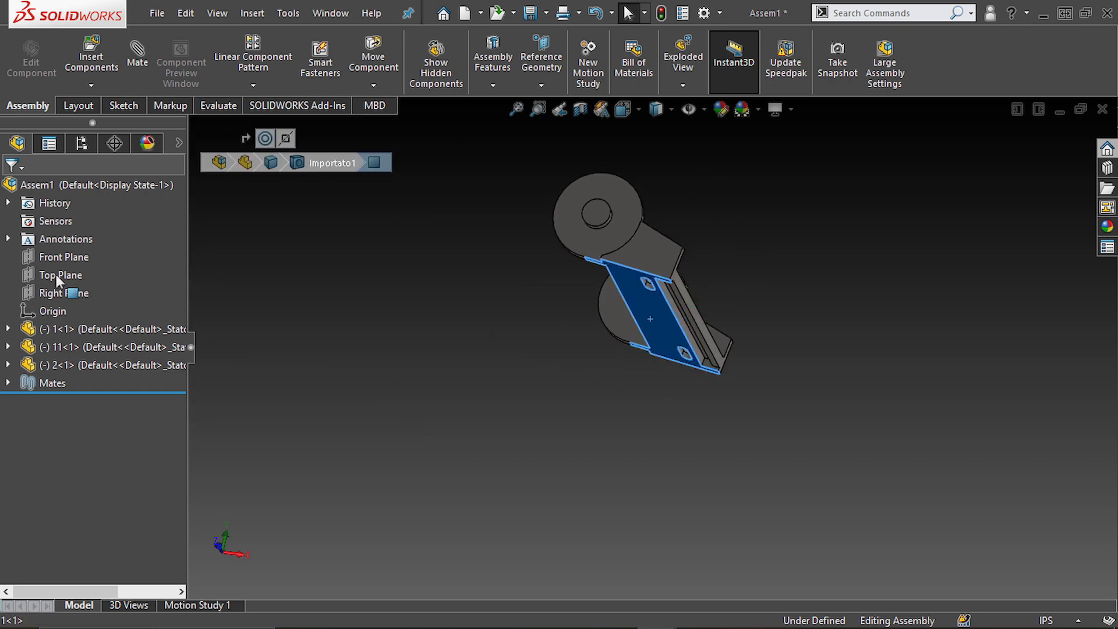
pyautogui.keyDown('ctrl'); pyautogui.click(58, 276); pyautogui.keyUp('ctrl')
pyautogui.click(72, 290)
# Fix part 1 in place in the assembly.
pyautogui.moveTo(551, 264); pyautogui.dragTo(684, 249, button='middle')
pyautogui.scroll(2, 711, 243)
pyautogui.rightClick(66, 329)
pyautogui.click(160, 357)
# Move and rotate part 11 near part 1, and mate its hole concentric with the round pin of part 1.
pyautogui.moveTo(474, 400); pyautogui.dragTo(744, 302)
pyautogui.scroll(-3, 750, 292)
pyautogui.moveTo(633, 278); pyautogui.dragTo(543, 310, button='right')
pyautogui.scroll(-5, 546, 299)
pyautogui.click(569, 305)
pyautogui.scroll(5, 574, 309)
pyautogui.scroll(-1, 669, 493)
pyautogui.keyDown('ctrl'); pyautogui.click(624, 513); pyautogui.keyUp('ctrl')
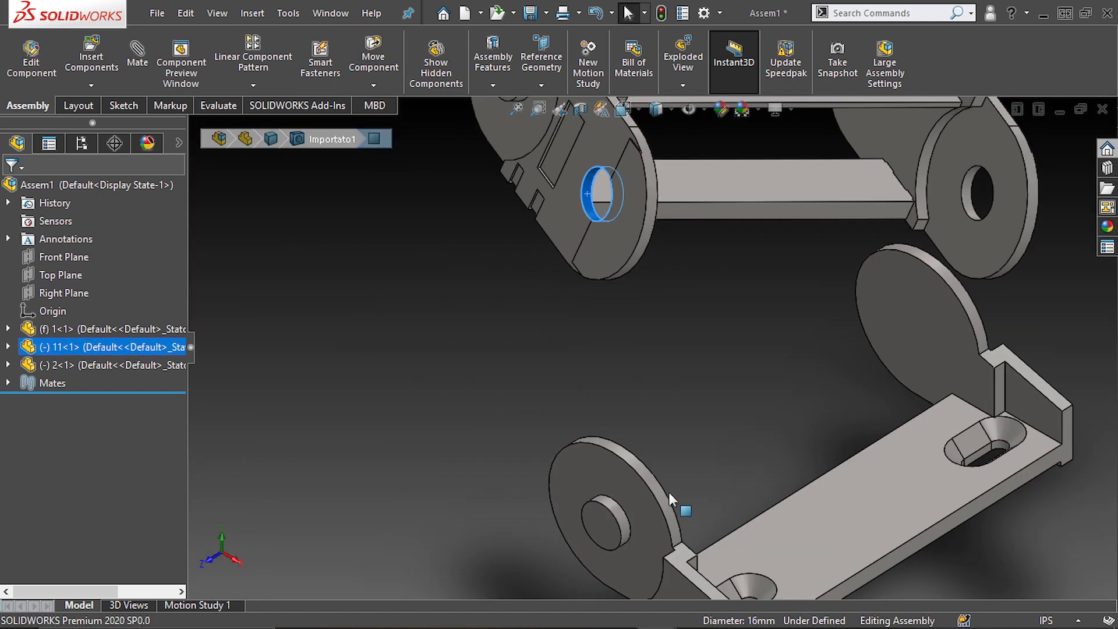
pyautogui.click(731, 498)
# Align link part 11 with part 1 using a coincident mate and a parallel mate.
pyautogui.moveTo(653, 550); pyautogui.dragTo(611, 443, button='middle')
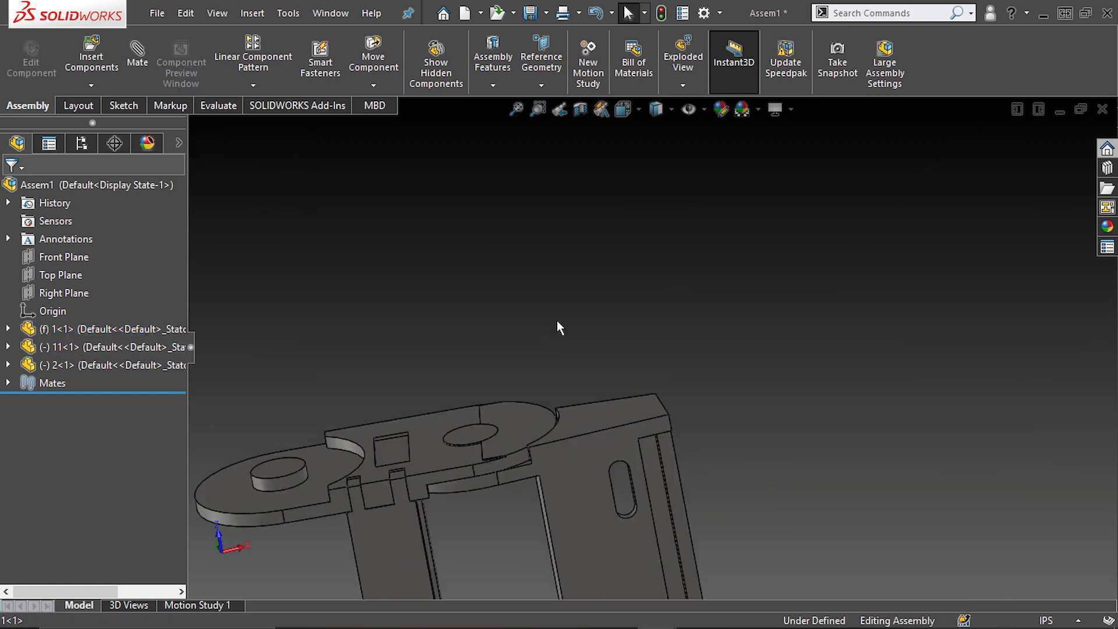
pyautogui.click(605, 544)
pyautogui.moveTo(606, 544); pyautogui.dragTo(581, 373, button='right')
pyautogui.scroll(-3, 582, 377)
pyautogui.moveTo(524, 349); pyautogui.dragTo(429, 254, button='middle')
# Mate part 2 to part 1 with a coincident mate between their end faces and a parallel mate between their plate faces.
pyautogui.click(428, 254)
pyautogui.keyDown('ctrl'); pyautogui.click(616, 473); pyautogui.keyUp('ctrl')
pyautogui.click(660, 461)
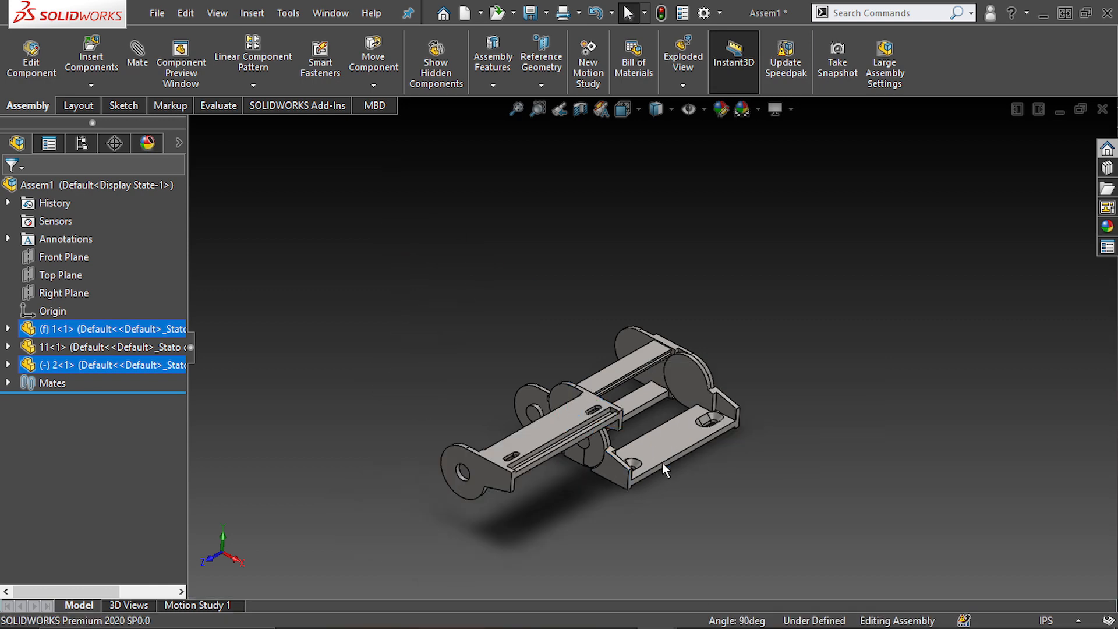
pyautogui.moveTo(717, 378); pyautogui.dragTo(693, 341, button='right')
pyautogui.click(716, 349)
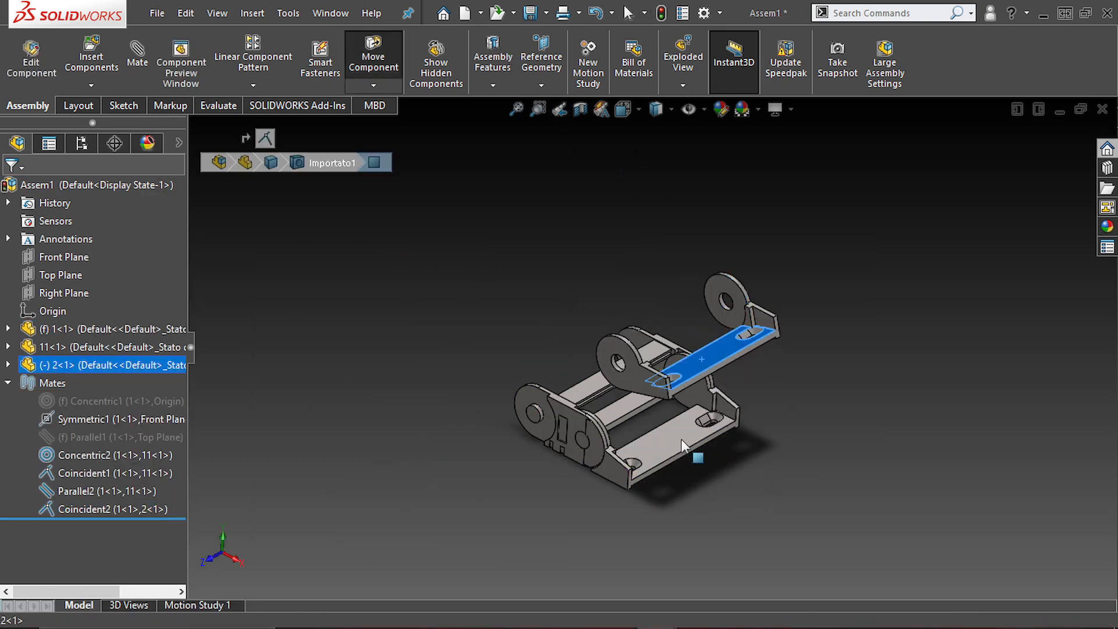
pyautogui.keyDown('ctrl'); pyautogui.click(741, 445); pyautogui.keyUp('ctrl')
pyautogui.click(752, 392)
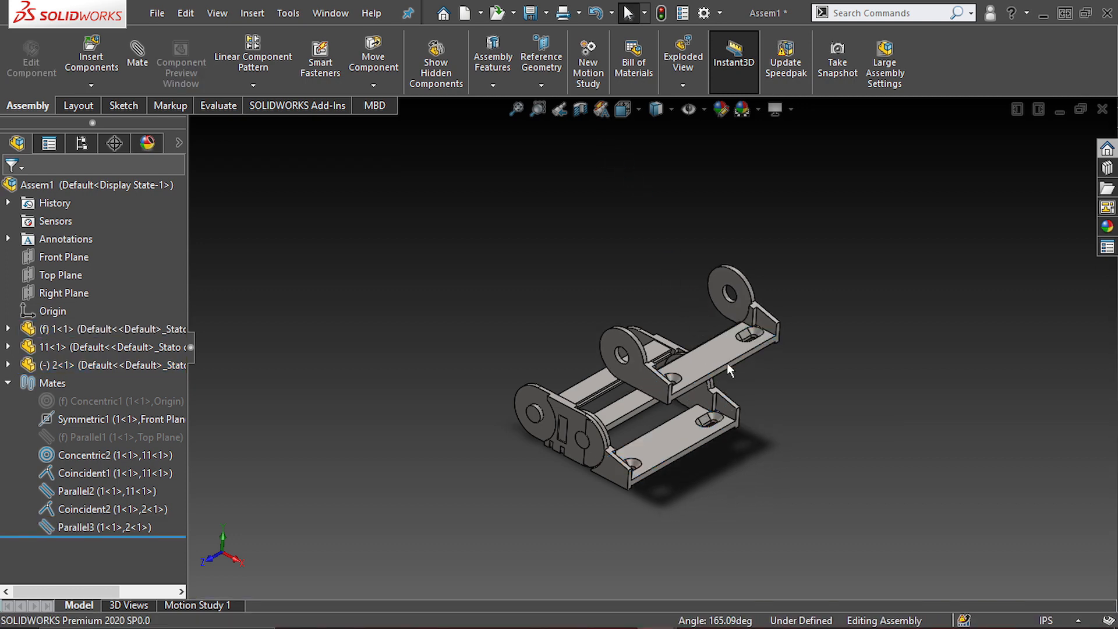
# Move part 2 up, clear of the joined links, and collapse the list of mates.
pyautogui.moveTo(709, 357); pyautogui.dragTo(644, 230)
pyautogui.moveTo(644, 230); pyautogui.dragTo(726, 293, button='middle')
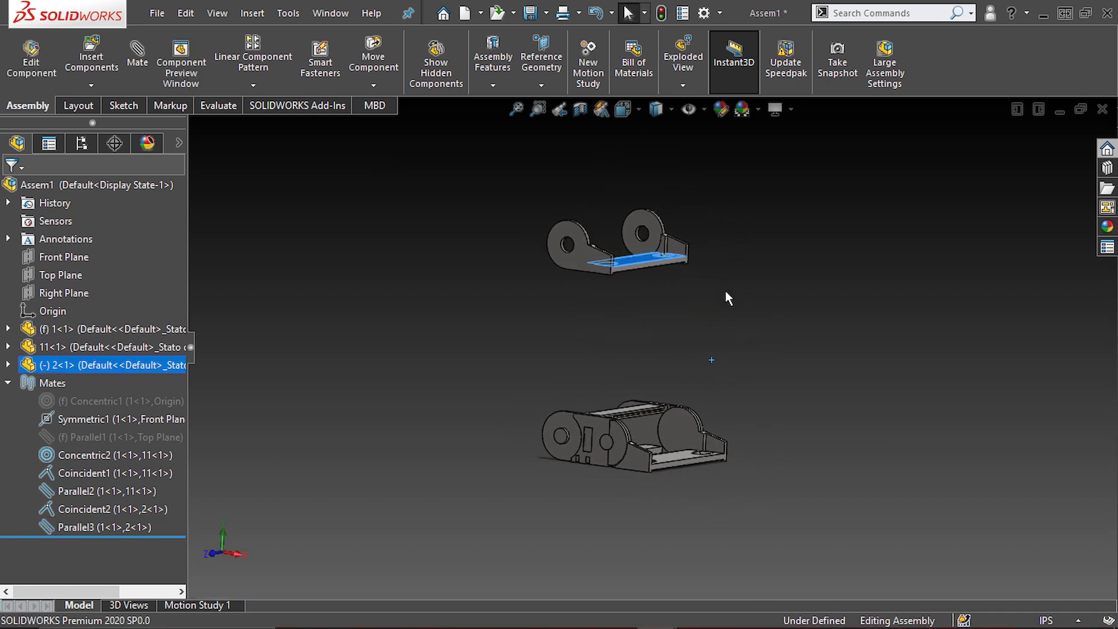
pyautogui.click(750, 301)
pyautogui.click(7, 386)
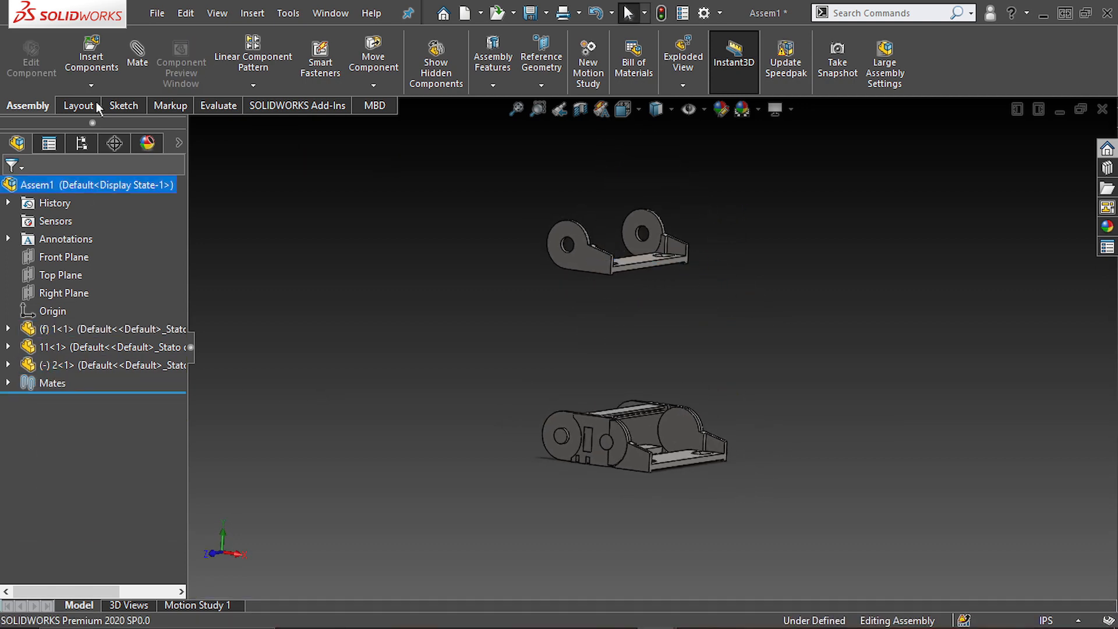
# Insert a new virtual part positioned on the assembly's Front Plane.
pyautogui.click(96, 86)
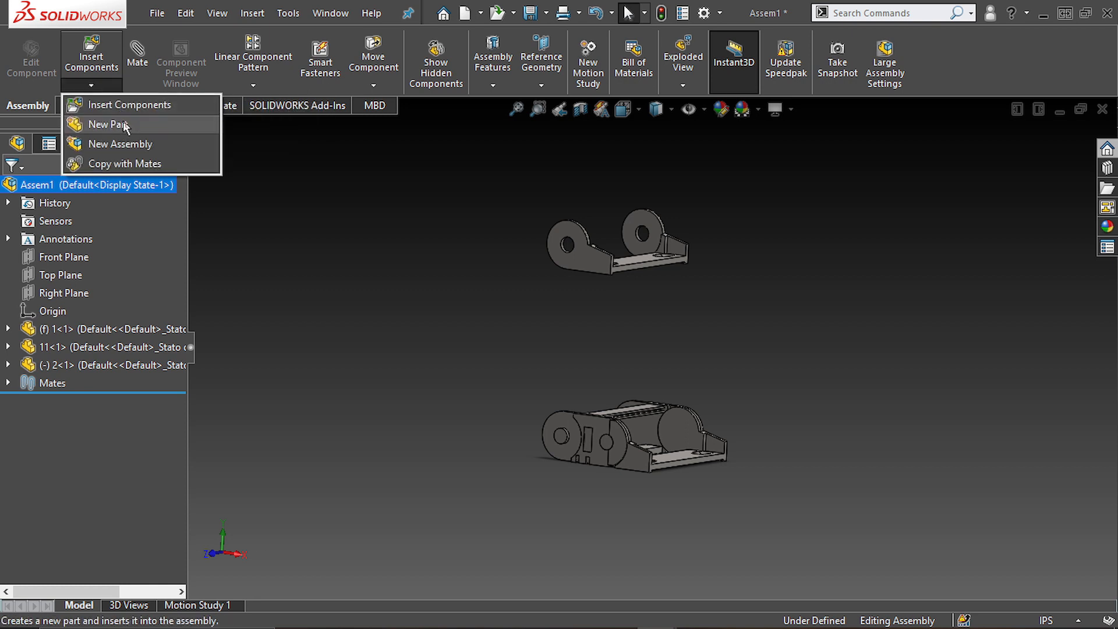
pyautogui.click(123, 121)
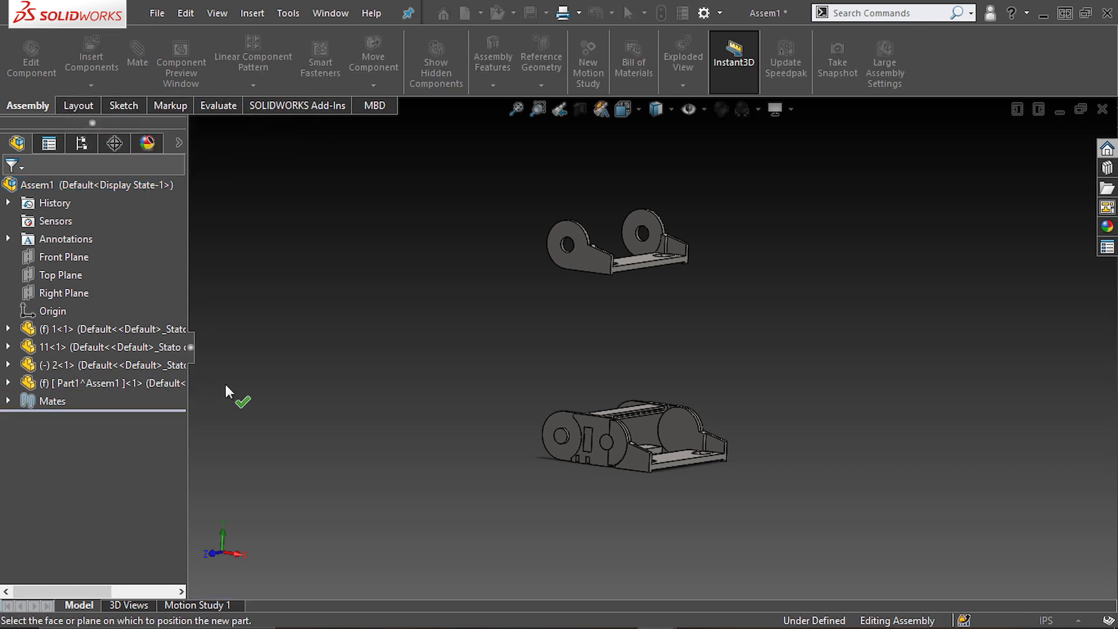
pyautogui.click(82, 260)
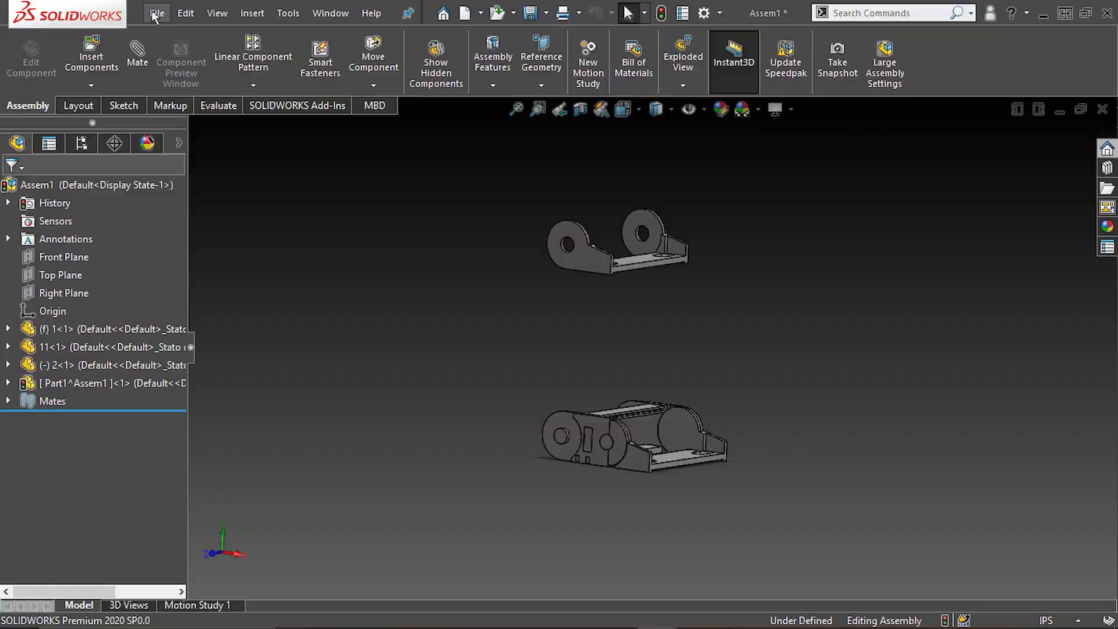
# Try adding a separately created part document, Part2, to the assembly as a component.
pyautogui.click(156, 13)
pyautogui.click(175, 33)
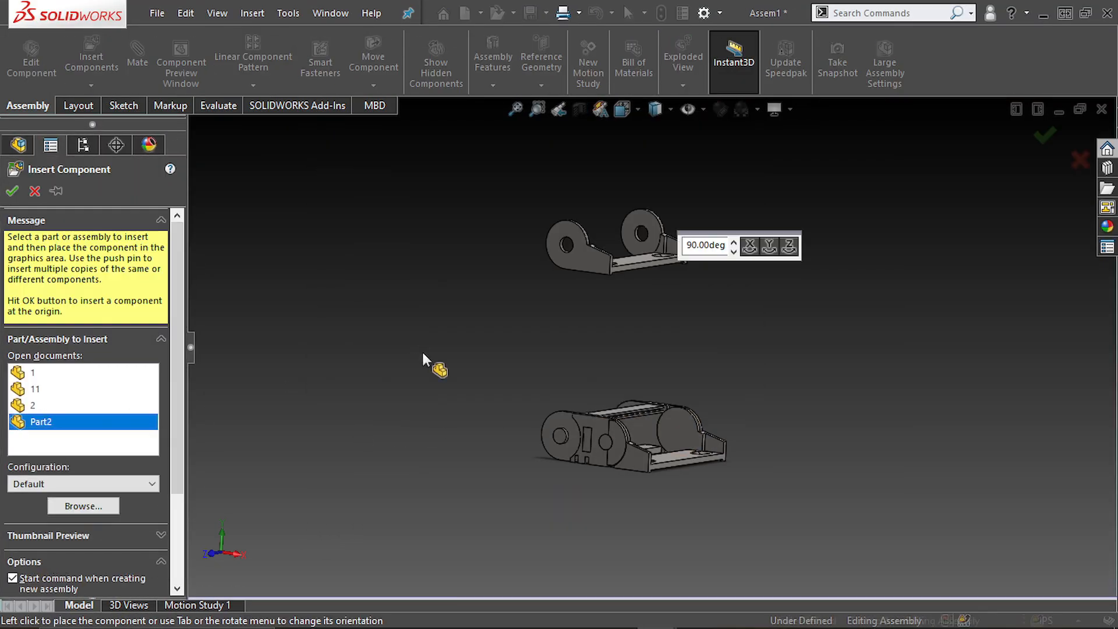
pyautogui.rightClick(103, 404)
pyautogui.click(161, 217)
pyautogui.click(589, 325)
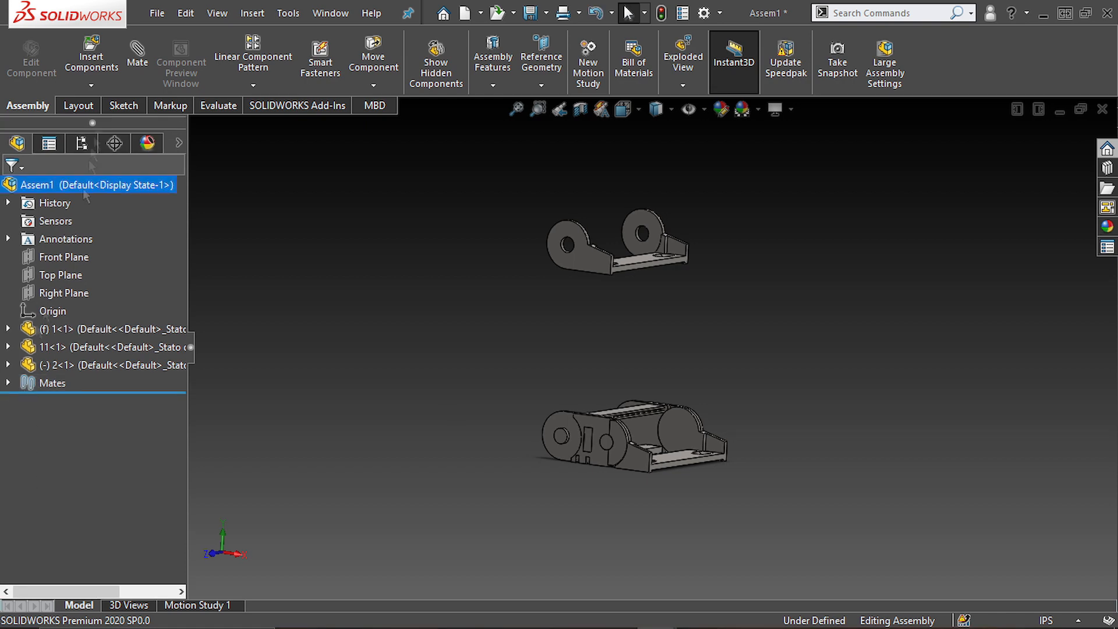
# Insert a new part directly into the assembly to hold the chain path sketch.
pyautogui.click(90, 85)
pyautogui.click(125, 120)
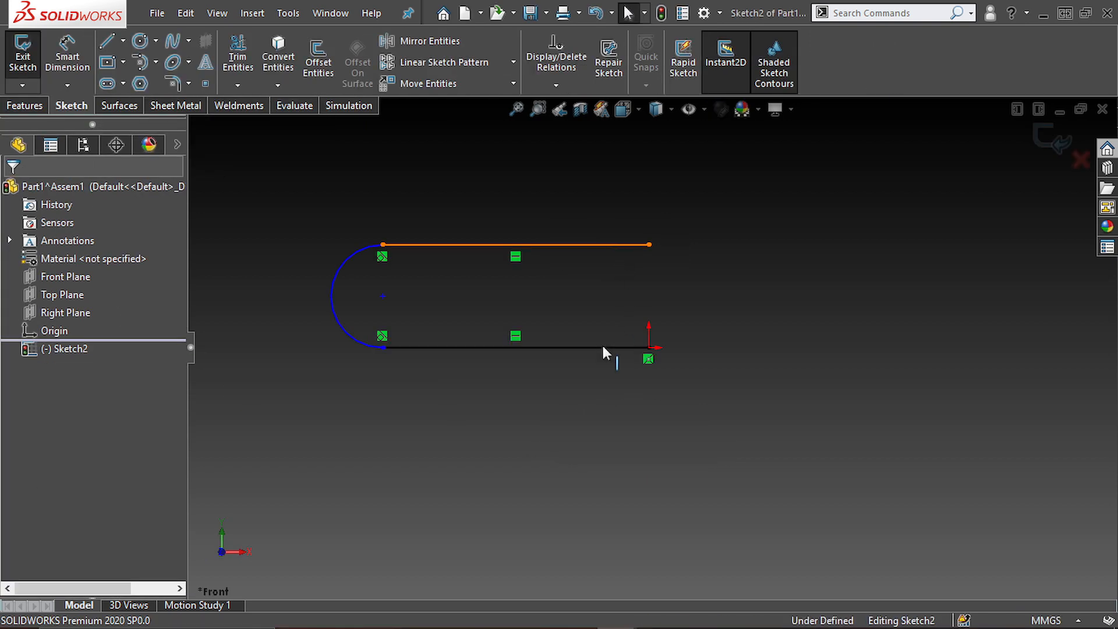
# Make the two horizontal lines of the chain path sketch equal in length.
pyautogui.keyDown('ctrl'); pyautogui.click(614, 329); pyautogui.keyUp('ctrl')
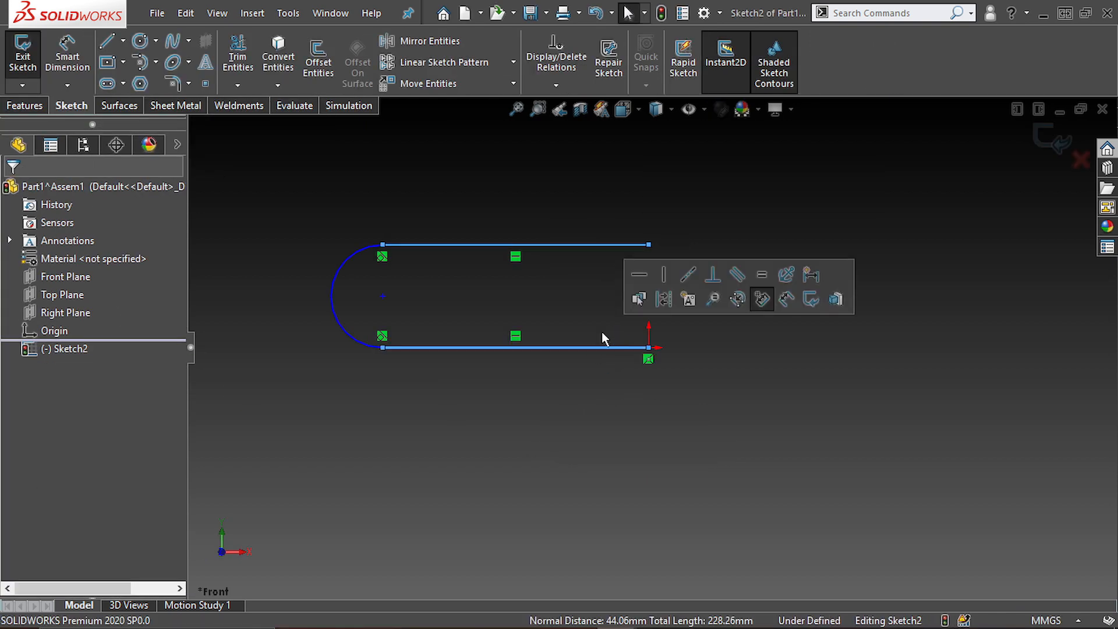
pyautogui.click(756, 277)
pyautogui.press('f')
pyautogui.press('Escape')
# Show dimension names and dimension the path's arc with a 50 mm radius.
pyautogui.click(705, 109)
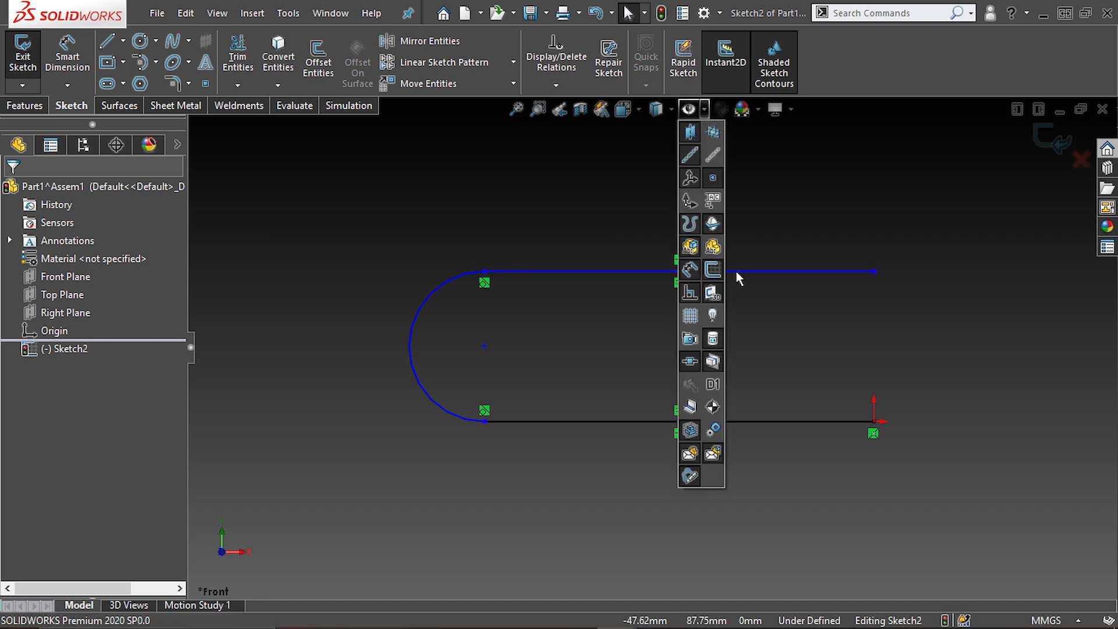
pyautogui.click(715, 399)
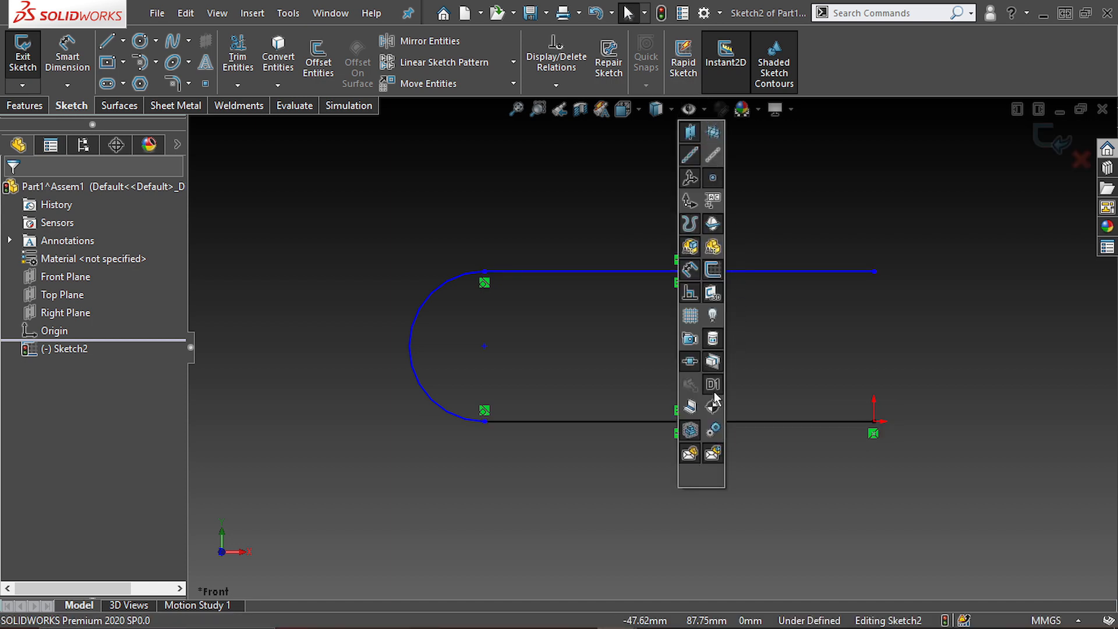
pyautogui.press('d')
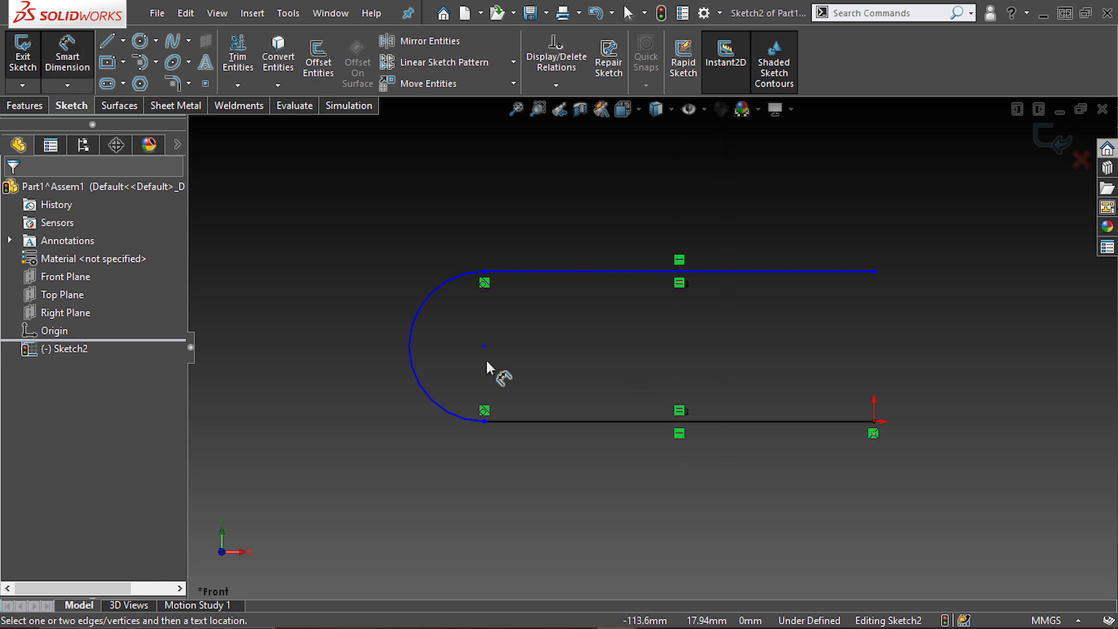
pyautogui.click(414, 268)
pyautogui.click(382, 227)
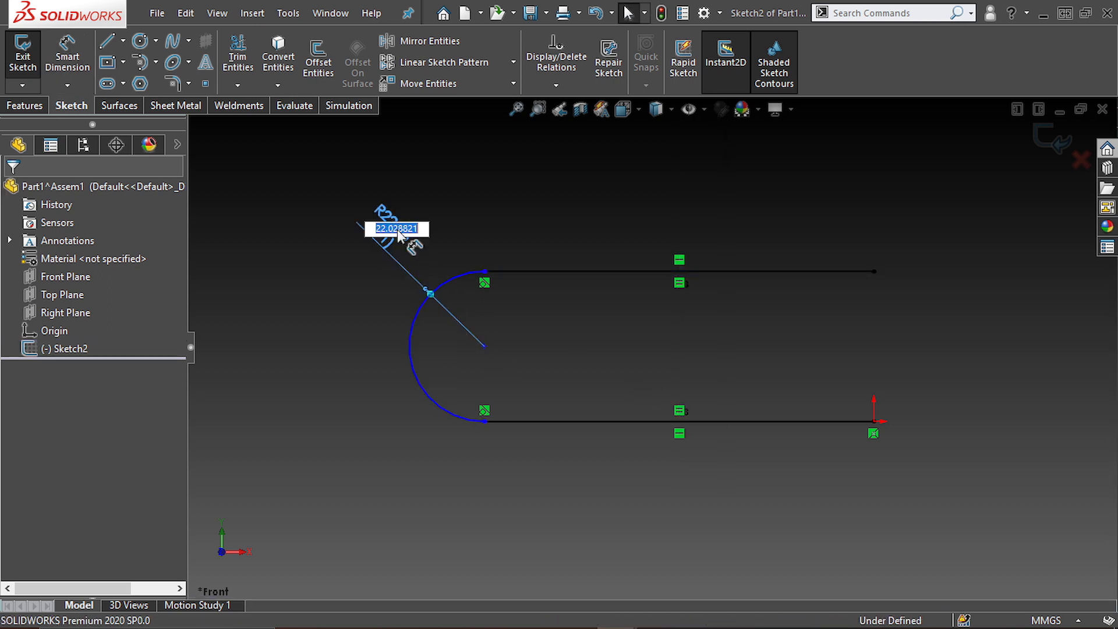
pyautogui.write('50')
pyautogui.press('Return')
pyautogui.press('f')
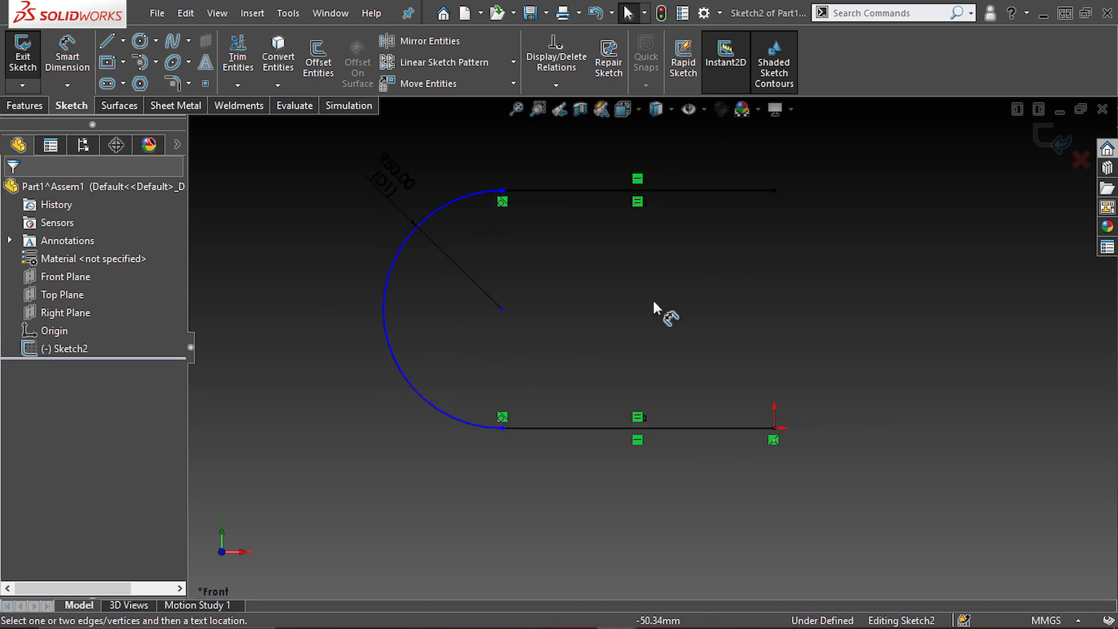
# Dimension the horizontal distance between the arc's centre and the origin as 300 mm.
pyautogui.click(503, 309)
pyautogui.click(773, 429)
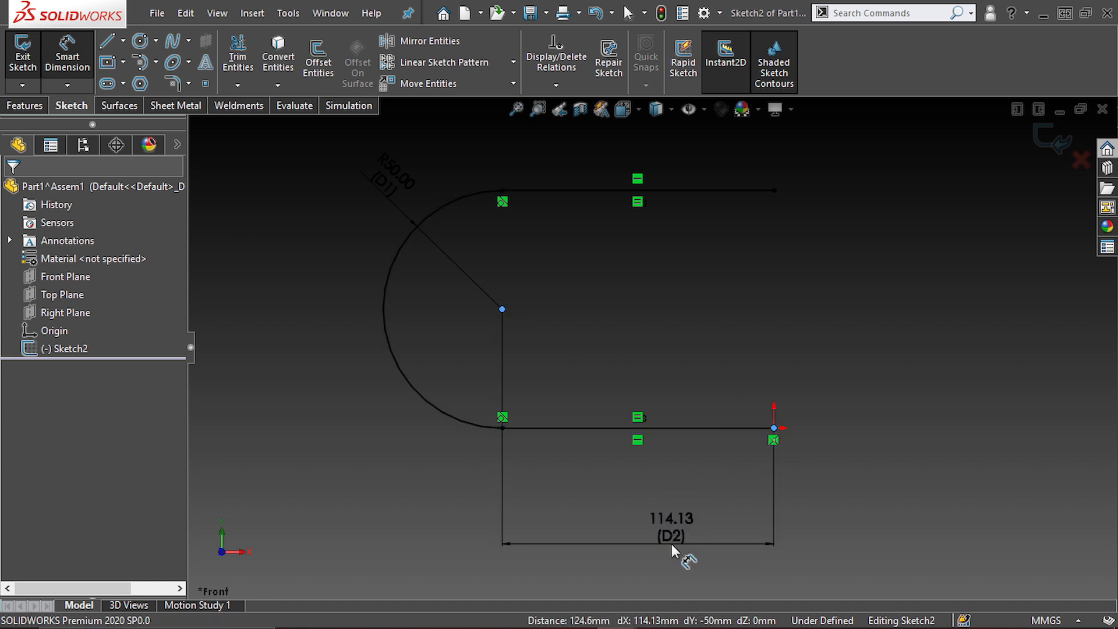
pyautogui.click(672, 546)
pyautogui.write('300')
pyautogui.press('Return')
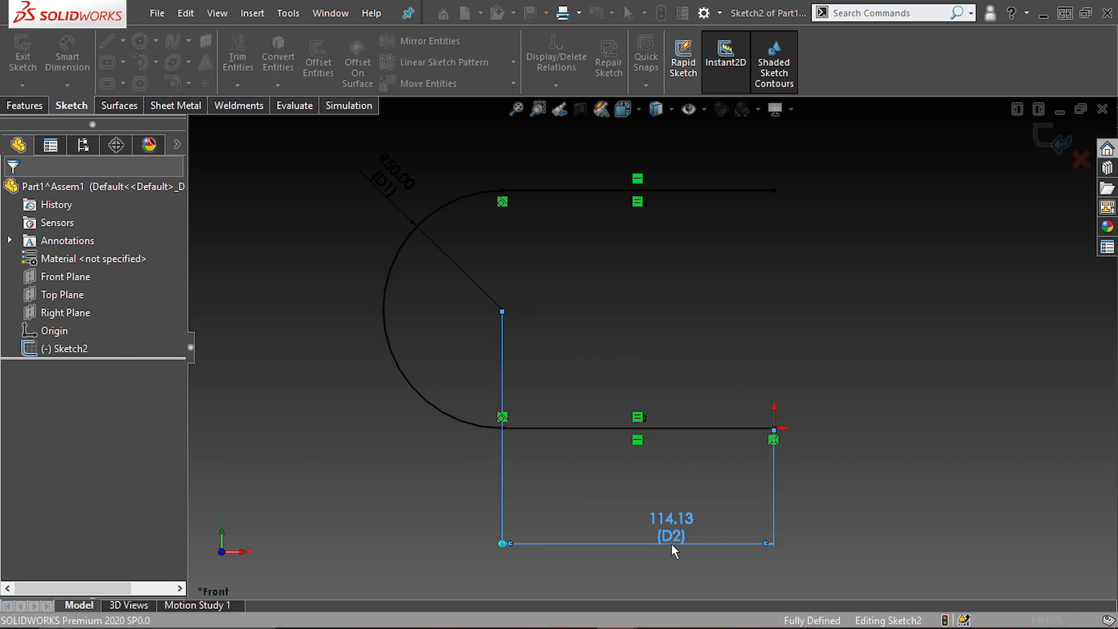
pyautogui.press('Escape')
pyautogui.press('f')
# Rename the arc radius dimension Chain Height and the 300 mm dimension Chain Length.
pyautogui.doubleClick(428, 245)
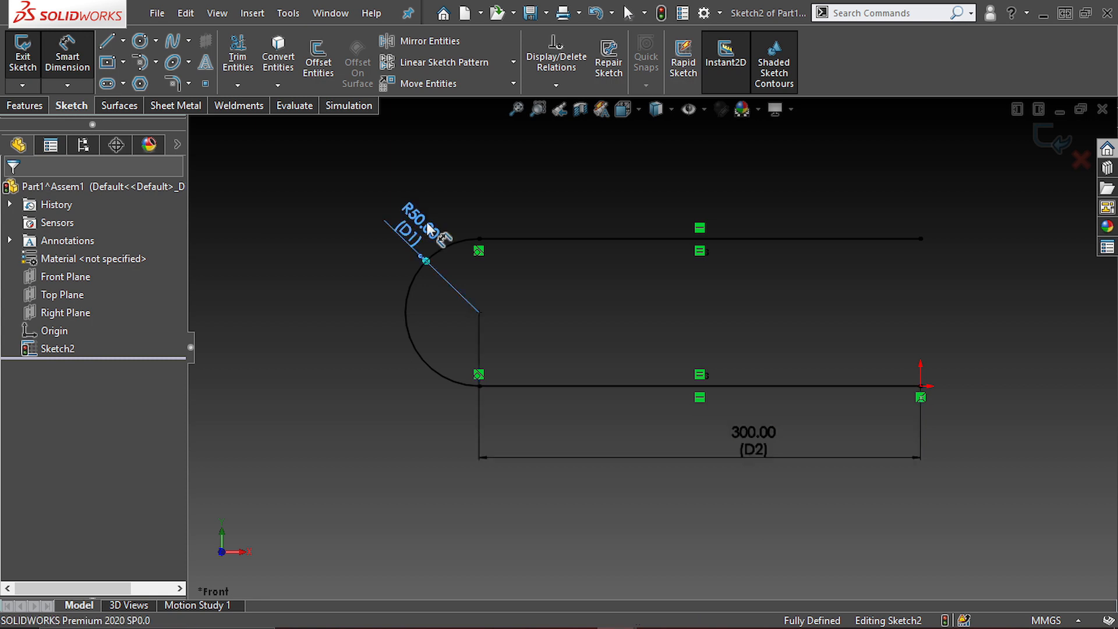
pyautogui.write('Chain Height')
pyautogui.click(356, 201)
pyautogui.doubleClick(754, 441)
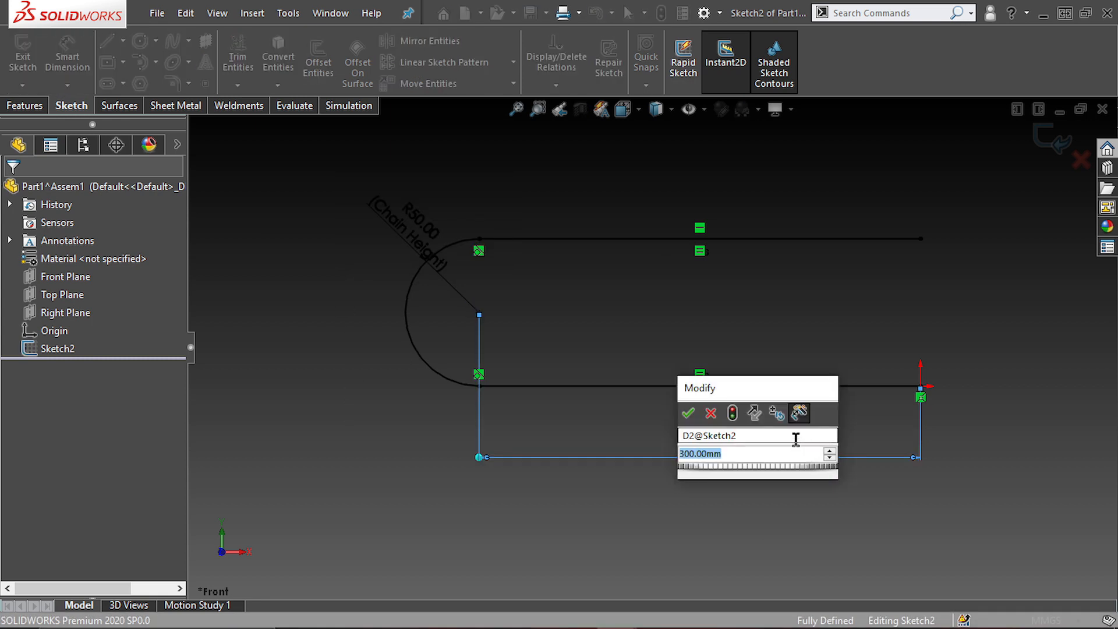
pyautogui.click(688, 415)
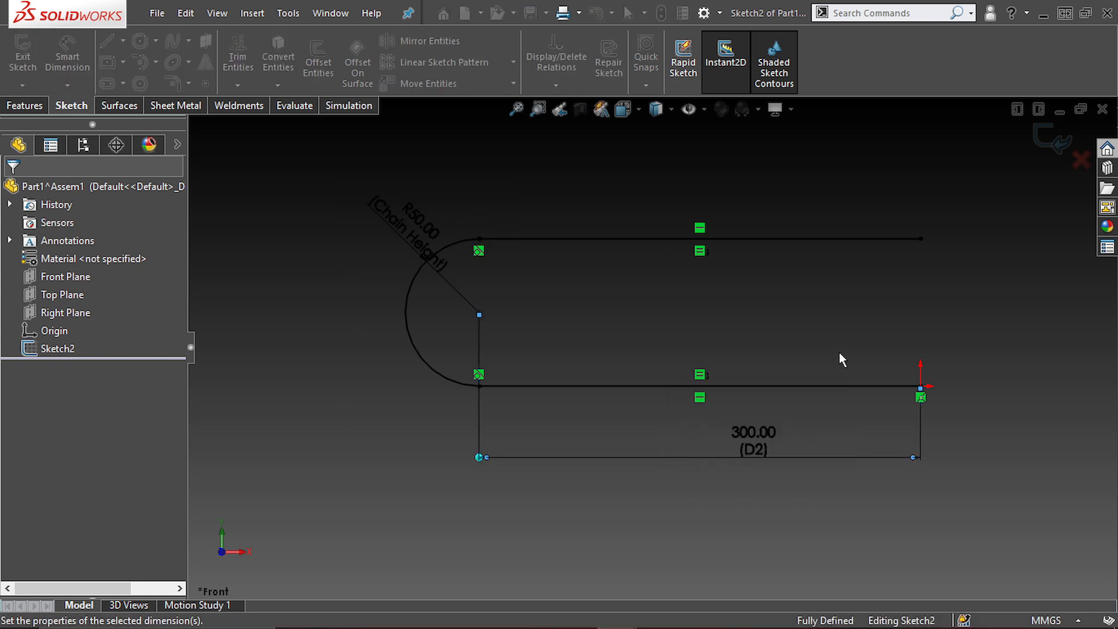
# Fit a single open, constrained spline to the path's arc and two horizontal lines with 0.01 mm tolerance.
pyautogui.click(291, 11)
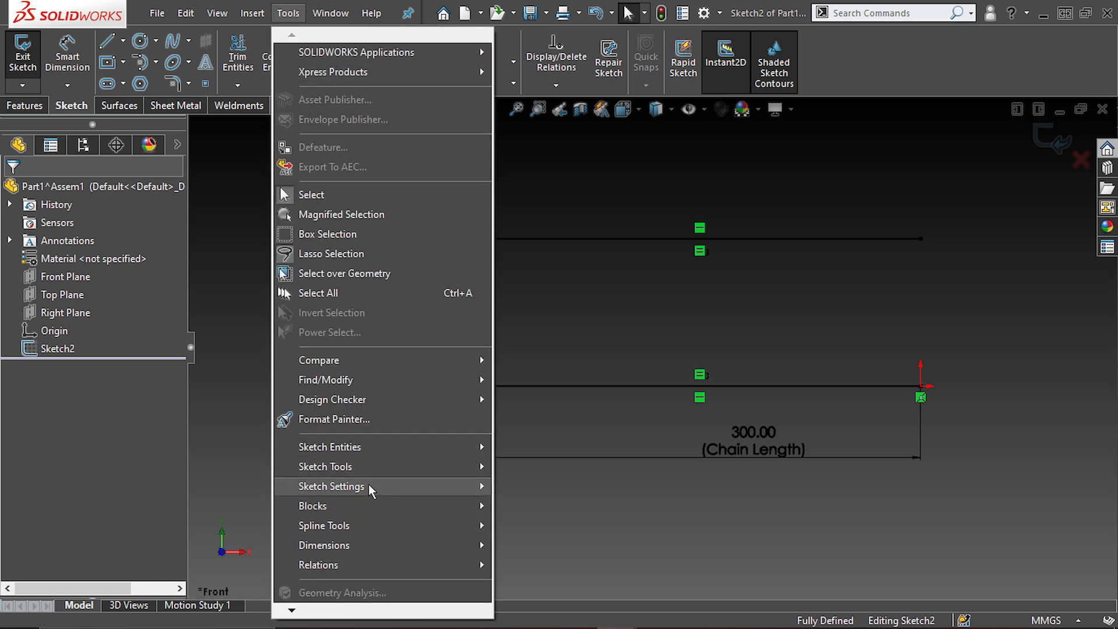
pyautogui.moveTo(370, 525)
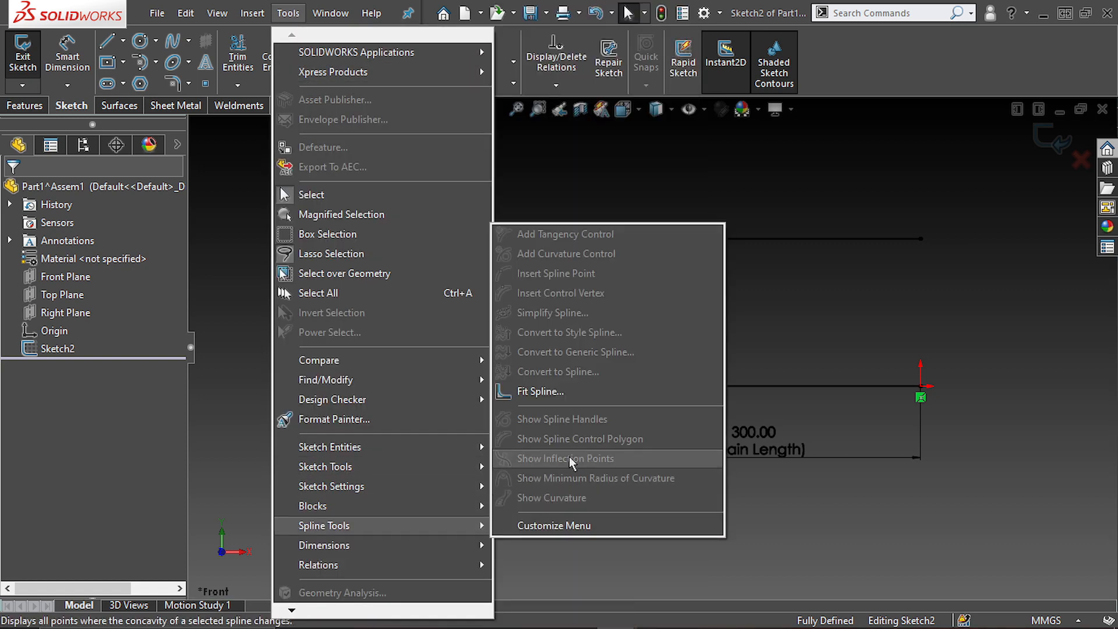
pyautogui.click(561, 387)
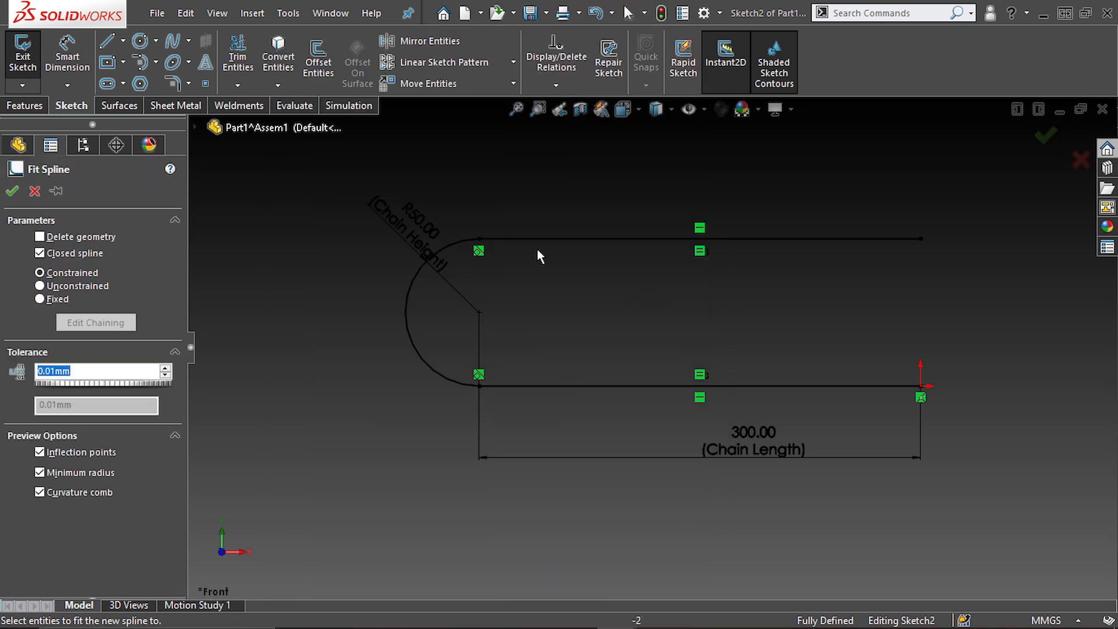
pyautogui.click(462, 244)
pyautogui.click(589, 387)
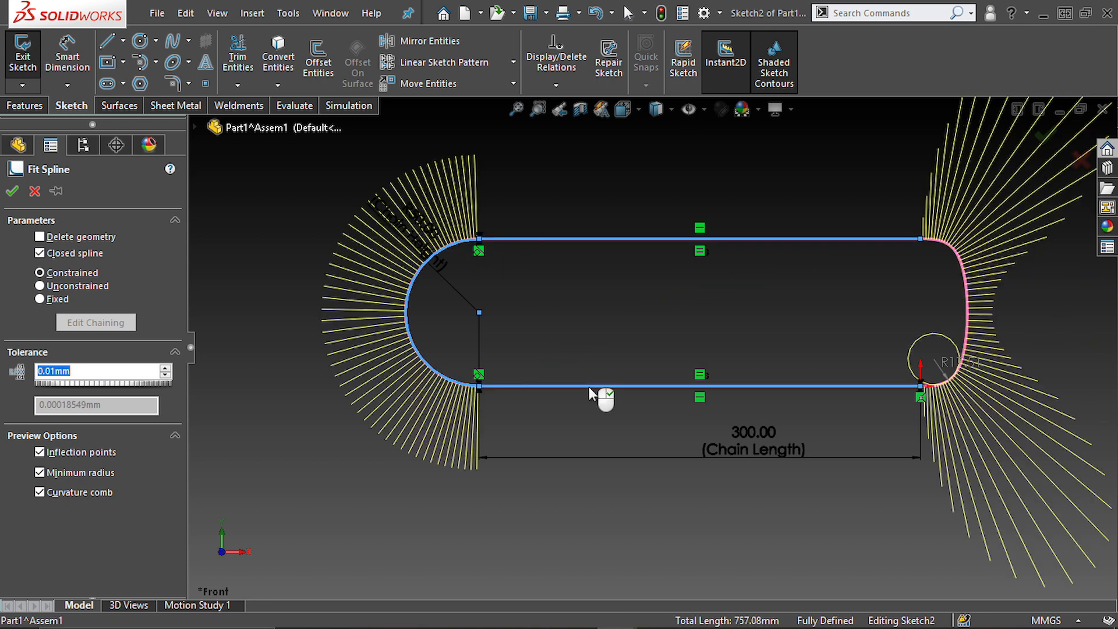
pyautogui.click(40, 253)
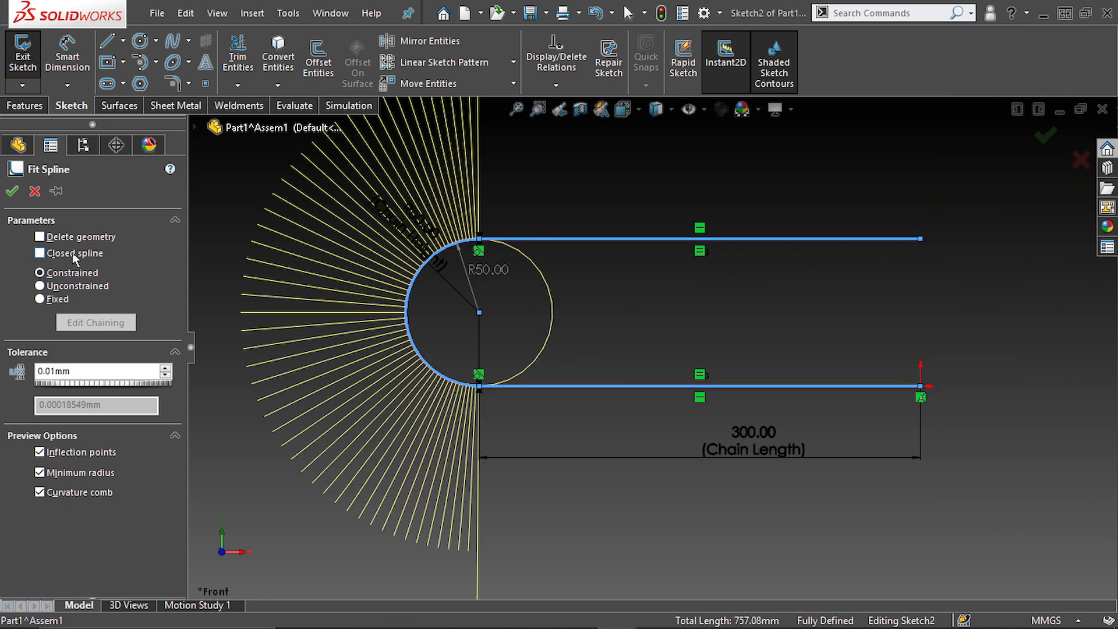
pyautogui.click(13, 188)
pyautogui.click(262, 392)
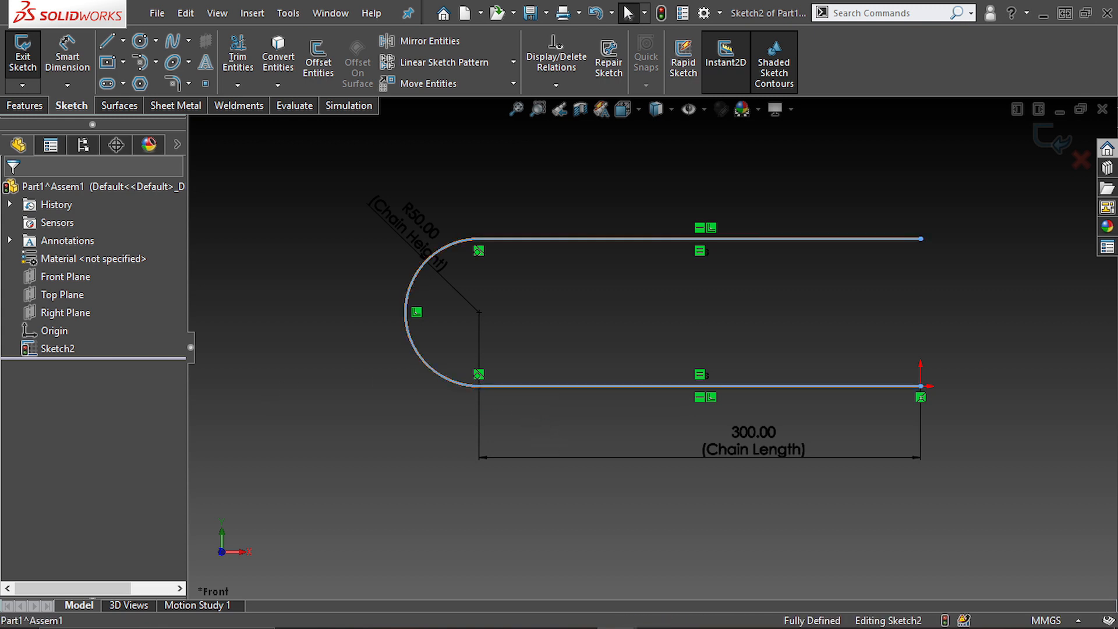
# Rebuild and leave the path sketch, view it isometrically and return to the assembly.
pyautogui.hotkey('ctrl', 'b')
pyautogui.hotkey('ctrl', '7')
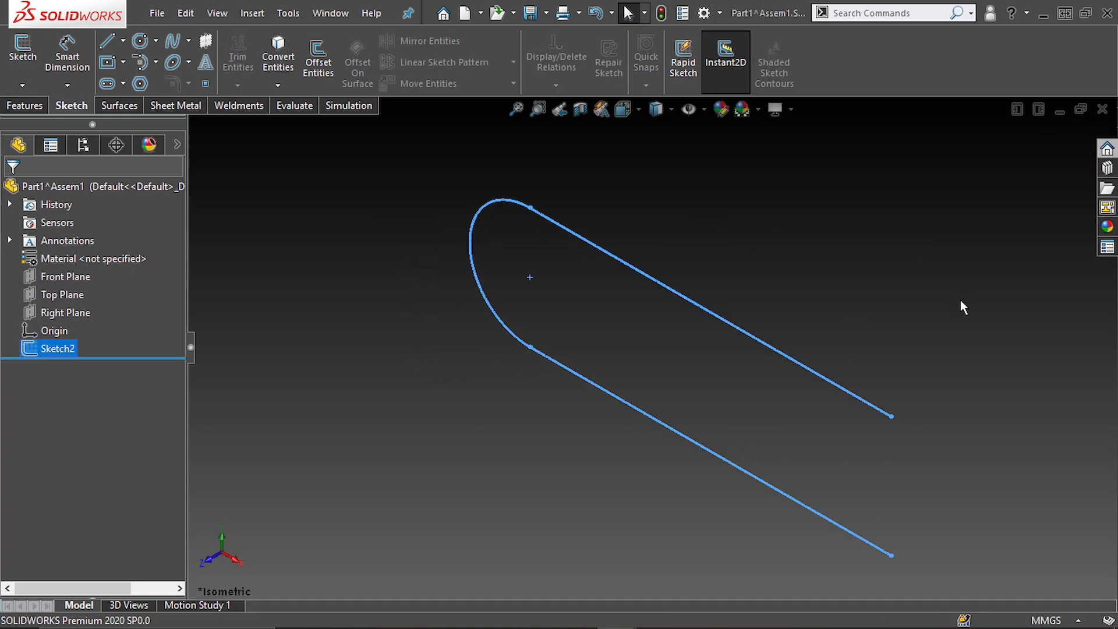
pyautogui.click(1100, 114)
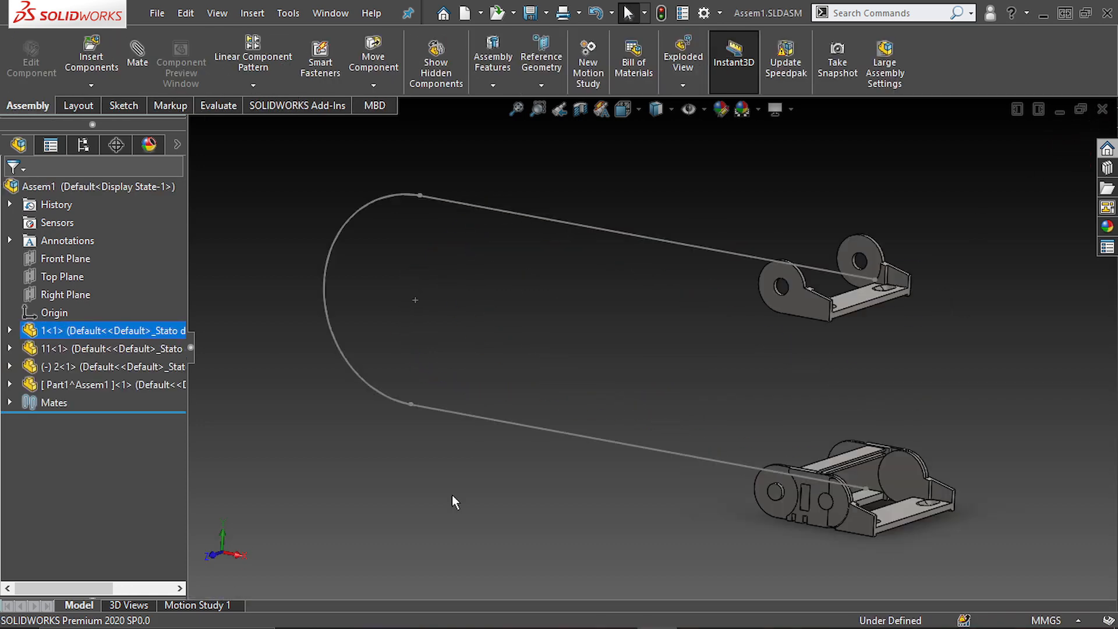
# Replace the path part's in-place mate with a coincident mate between its Front Plane and the assembly's Front Plane.
pyautogui.click(9, 385)
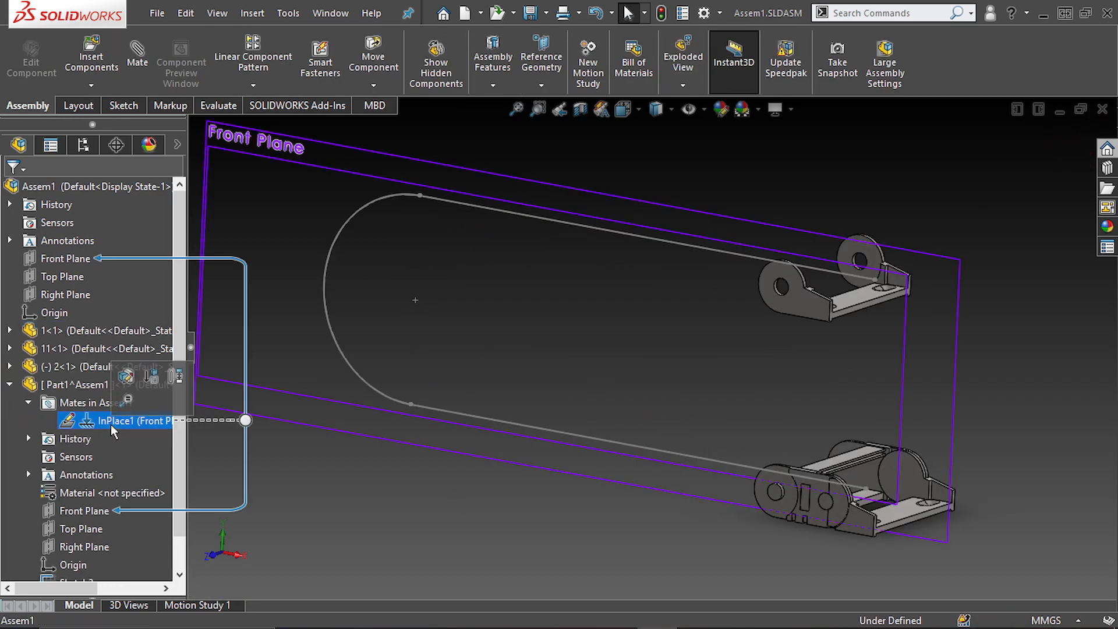
pyautogui.click(84, 475)
pyautogui.keyDown('ctrl'); pyautogui.click(66, 258); pyautogui.keyUp('ctrl')
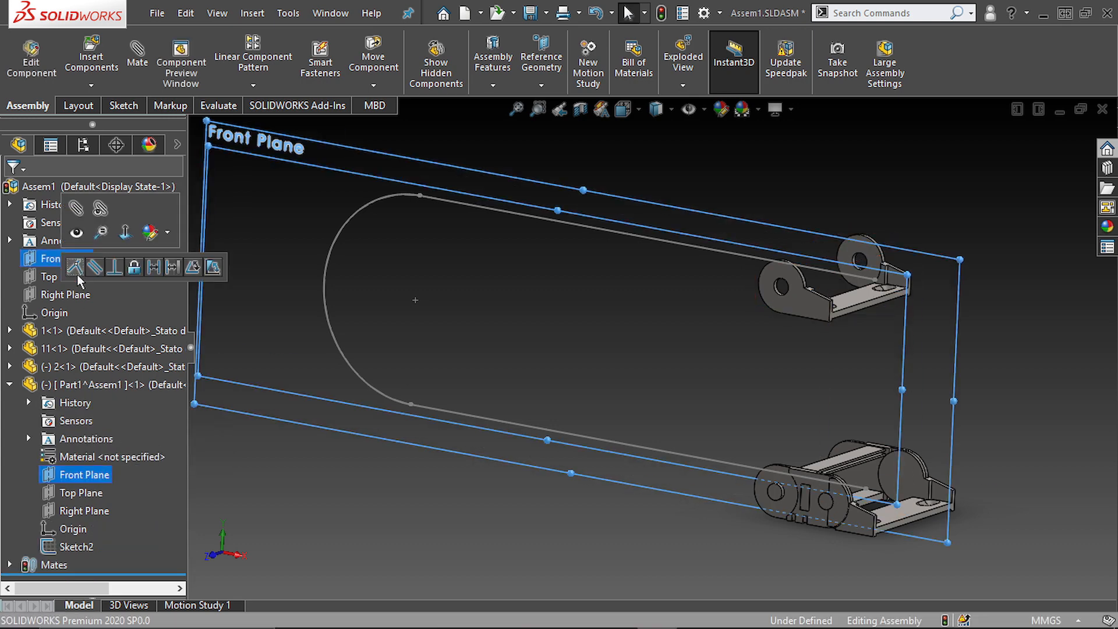
# Mate the path's lower endpoint concentric with the cylindrical pin face of link 11.
pyautogui.scroll(-6, 658, 450)
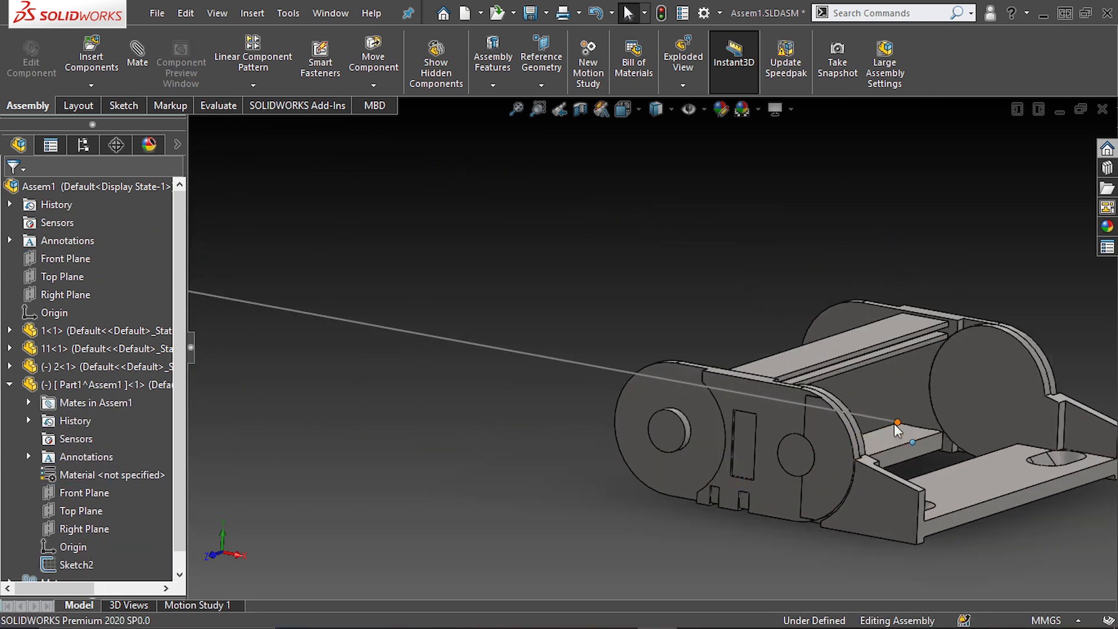
pyautogui.click(691, 419)
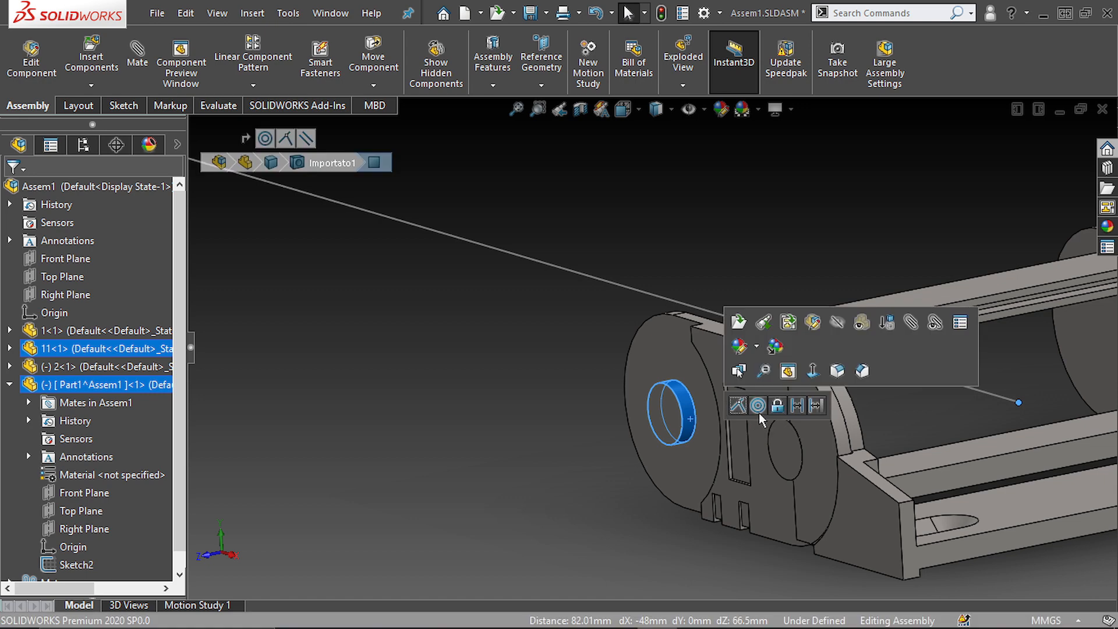
pyautogui.click(759, 407)
pyautogui.scroll(8, 805, 395)
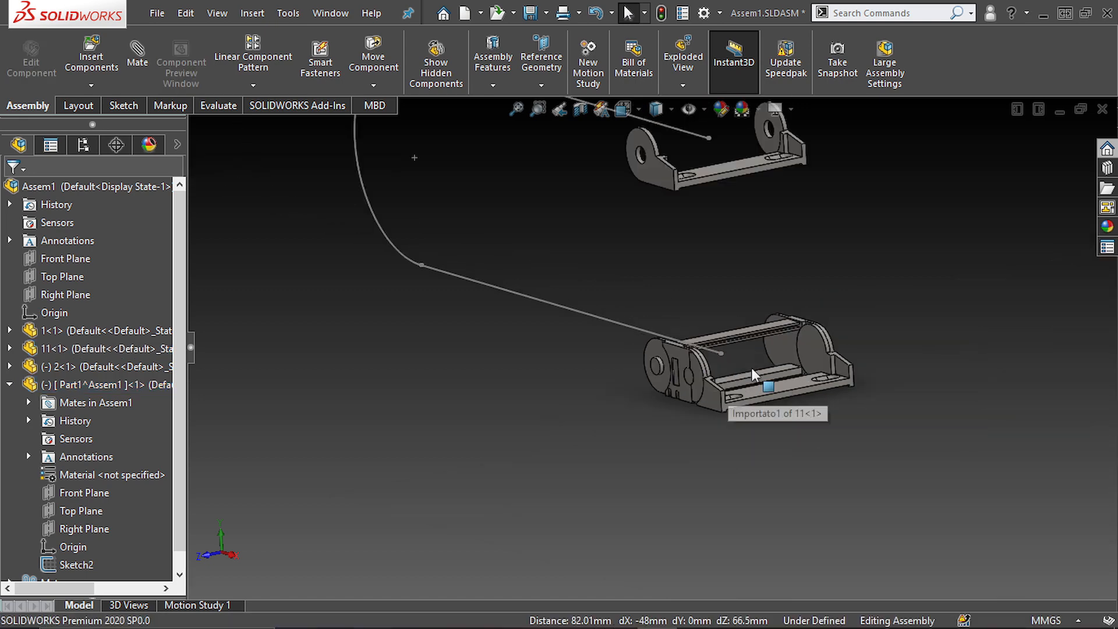
# Mate the path part's Top Plane coincident with the assembly's Top Plane.
pyautogui.click(82, 510)
pyautogui.keyDown('ctrl'); pyautogui.click(62, 278); pyautogui.keyUp('ctrl')
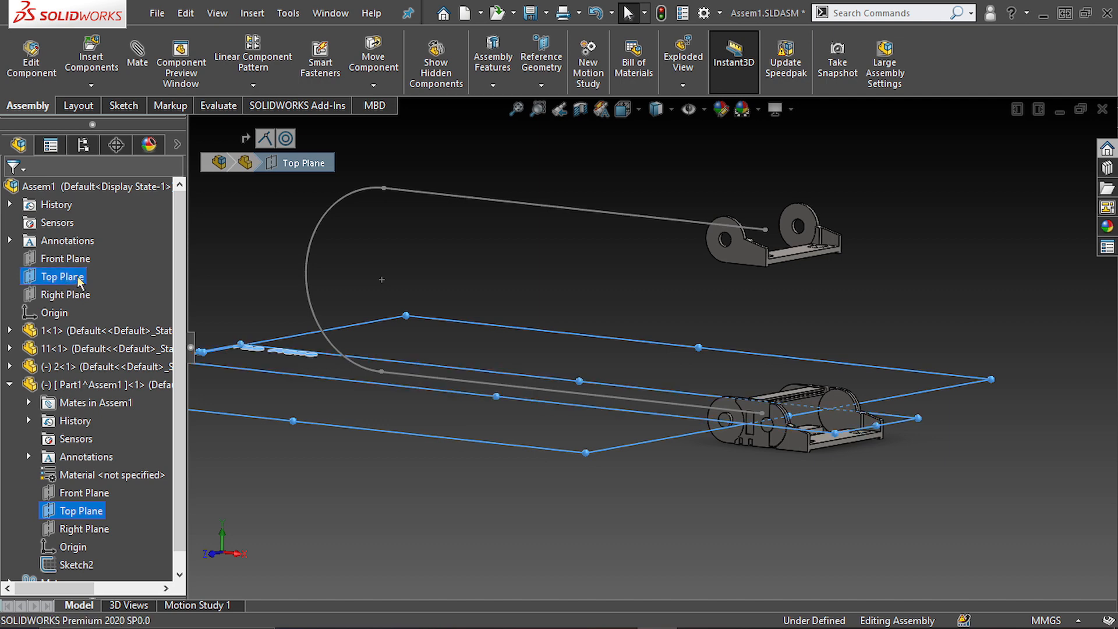
pyautogui.click(69, 229)
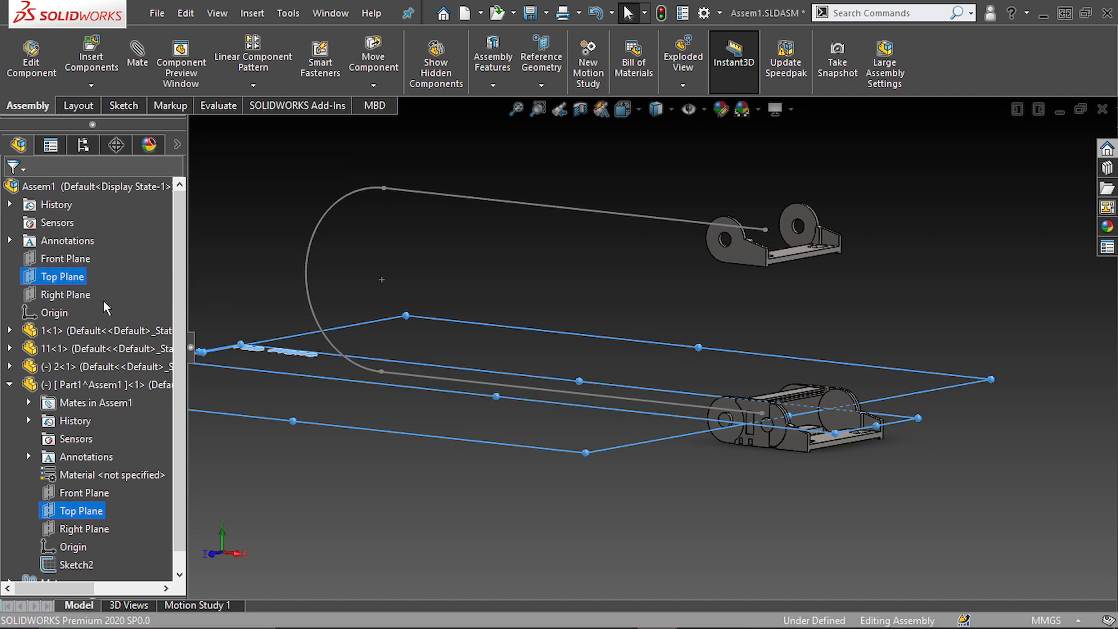
# Delete the path part's concentric mate with link 11 and move the path horizontally away from the link's pin.
pyautogui.click(792, 450)
pyautogui.hotkey('ctrl', '8')
pyautogui.click(29, 403)
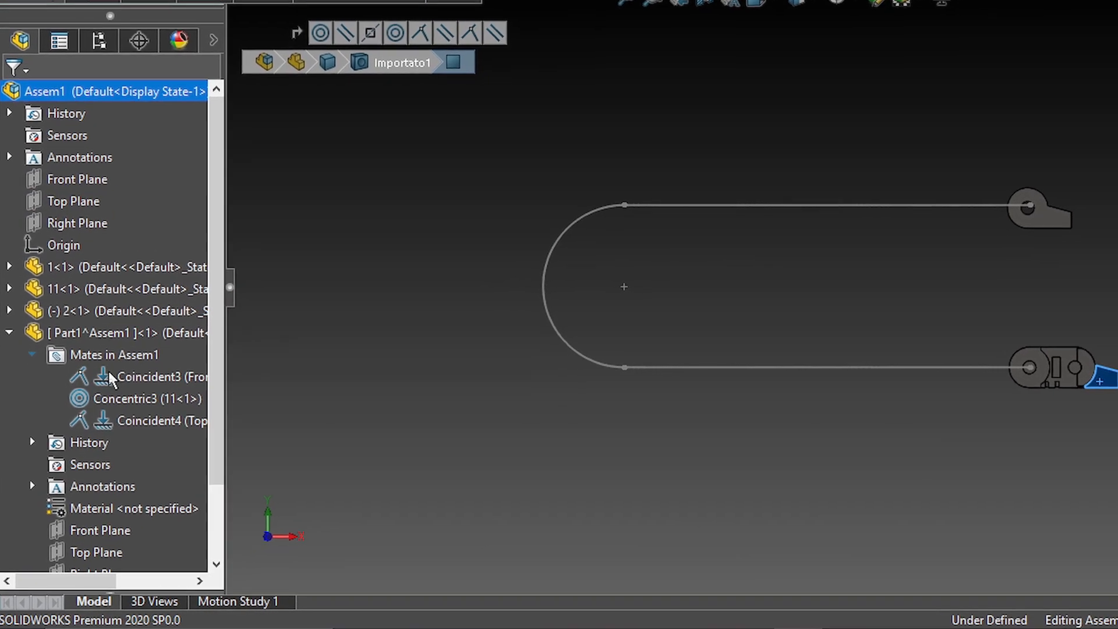
pyautogui.click(94, 440)
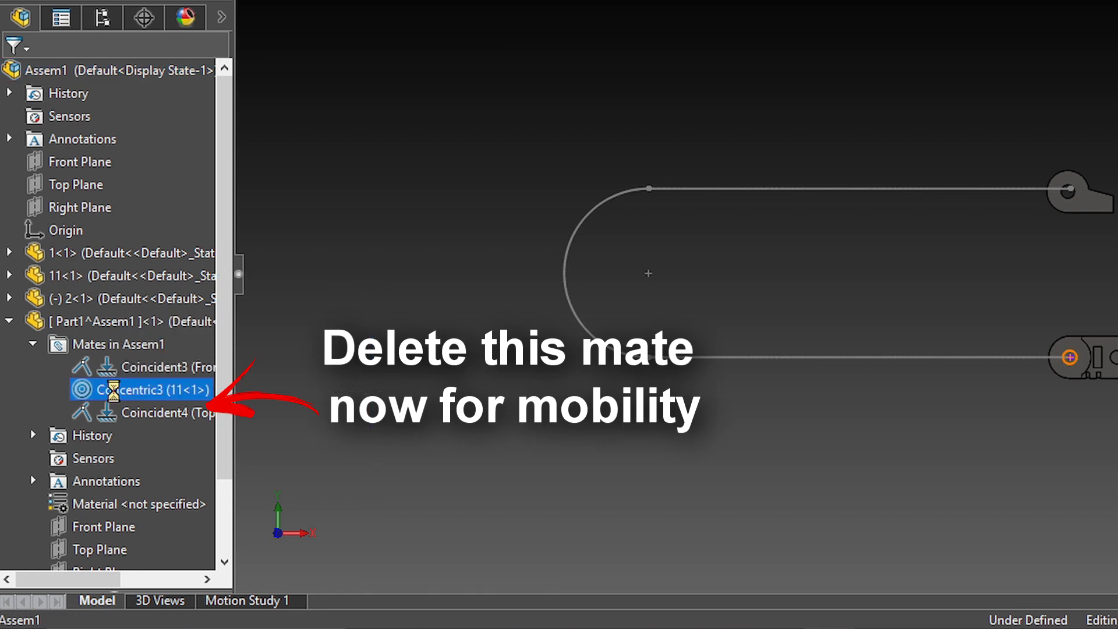
pyautogui.press('Delete')
pyautogui.moveTo(649, 290)
pyautogui.mouseDown()
pyautogui.moveTo(344, 275)
pyautogui.moveTo(407, 270)
pyautogui.moveTo(567, 287)
pyautogui.moveTo(478, 300)
pyautogui.mouseUp()
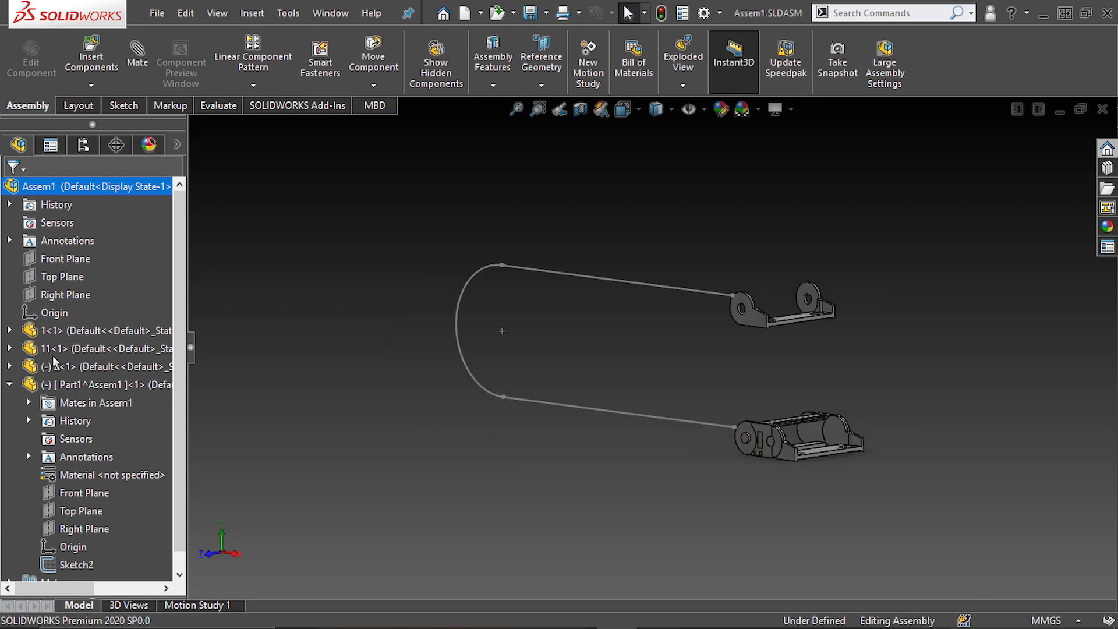
# Fix component 1 in place in the assembly.
pyautogui.click(49, 331)
pyautogui.rightClick(58, 330)
pyautogui.click(131, 310)
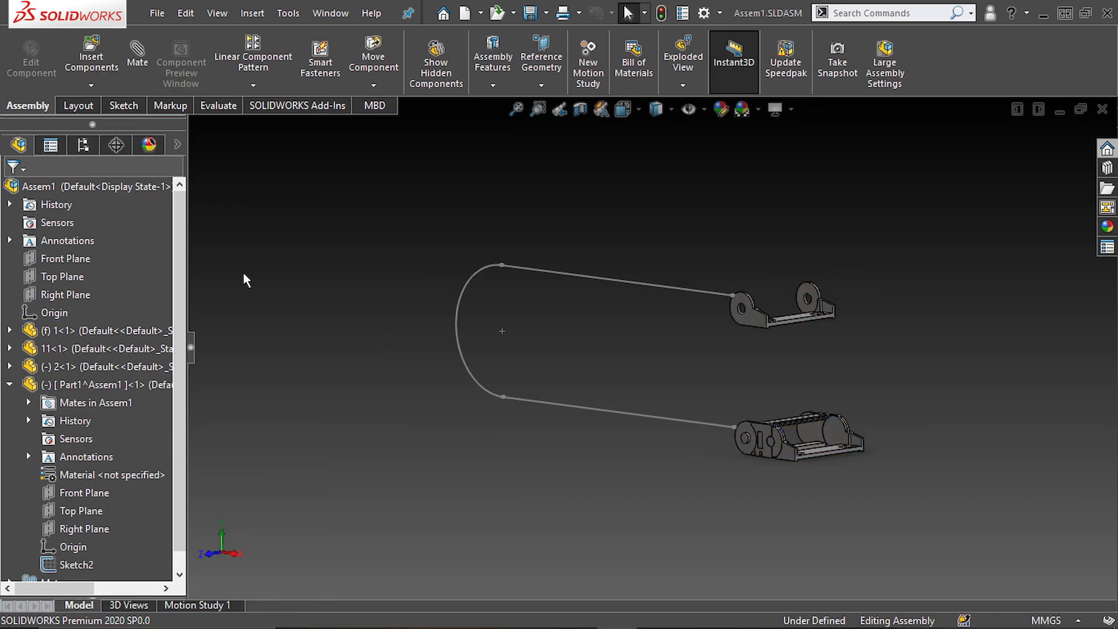
# Start a chain component pattern using the connected linkage pitch method, the fitted spline as path and 20 instances.
pyautogui.click(253, 87)
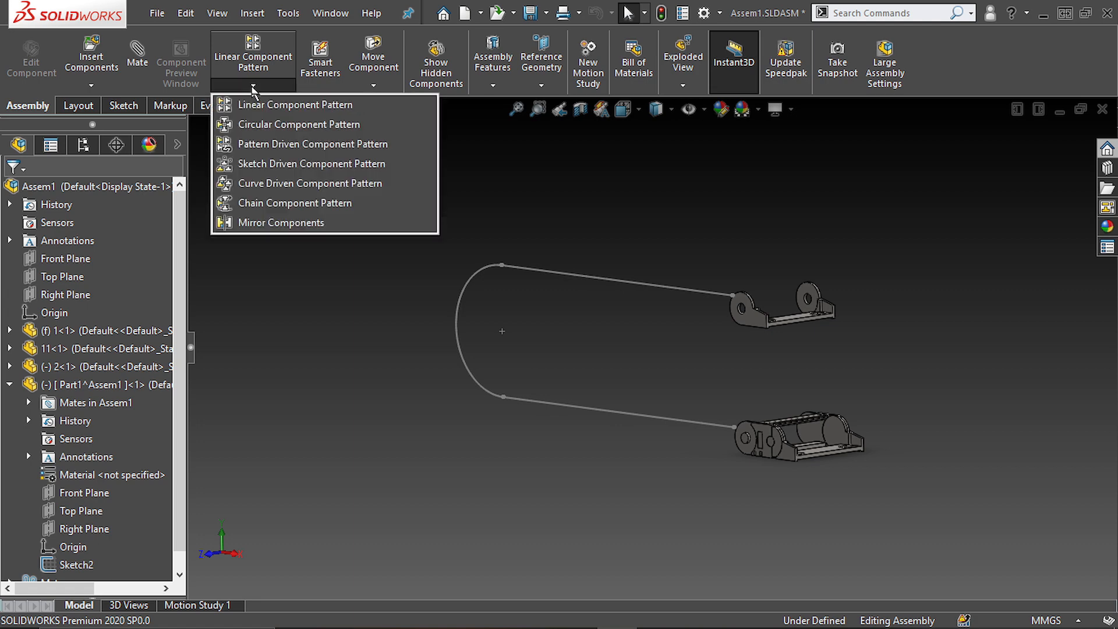
pyautogui.click(287, 201)
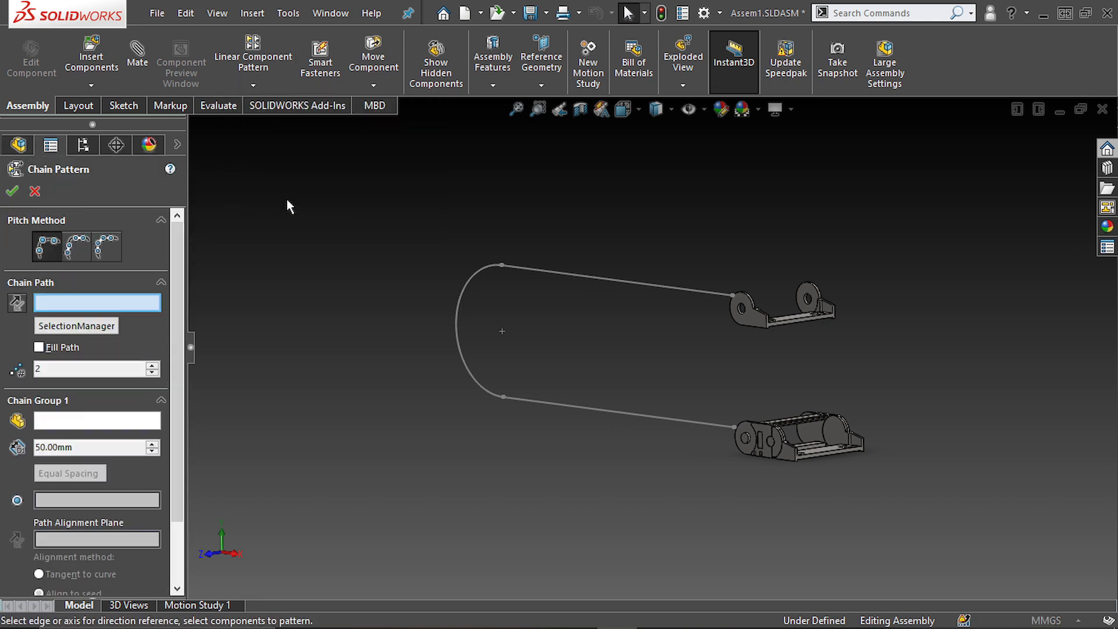
pyautogui.click(108, 249)
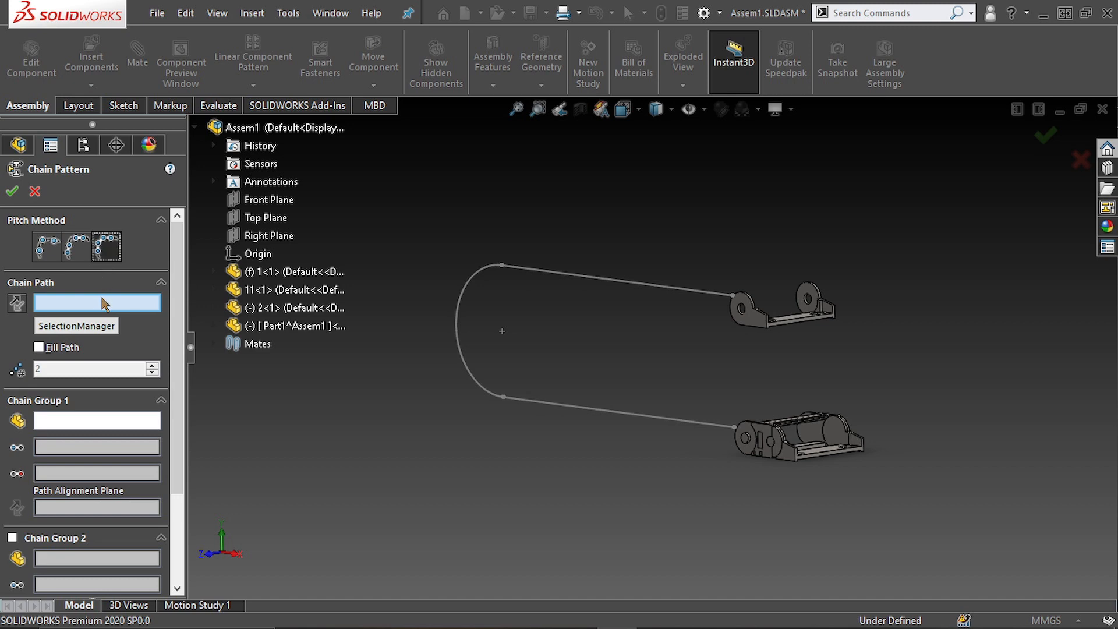
pyautogui.click(511, 398)
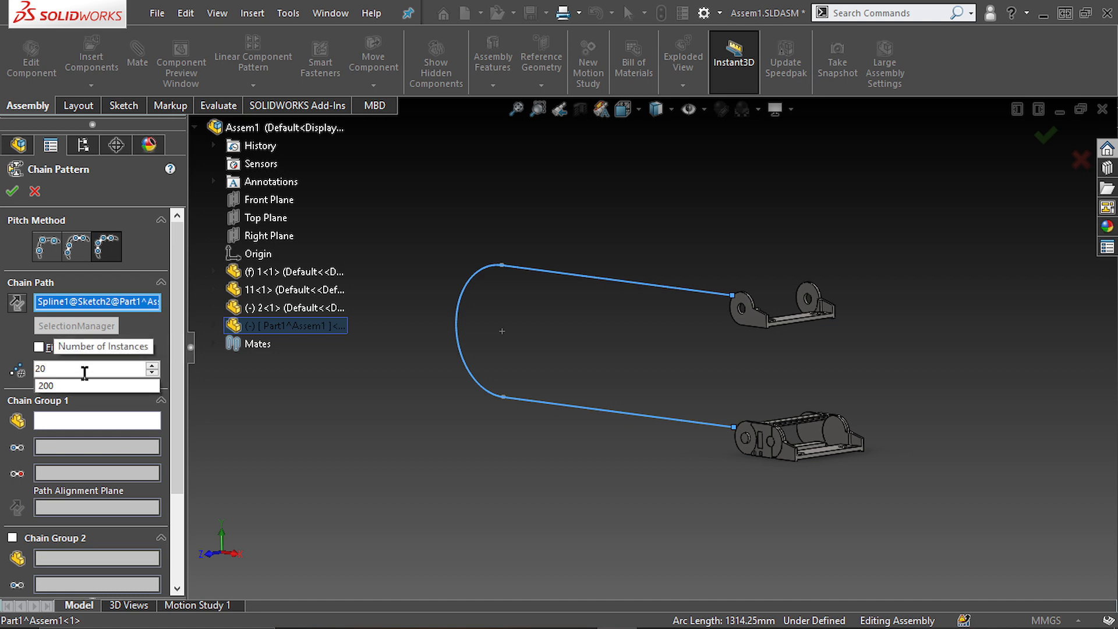
# Choose link 11 as the component of Chain Group 1 and hide end link 1 to expose its hole.
pyautogui.click(98, 420)
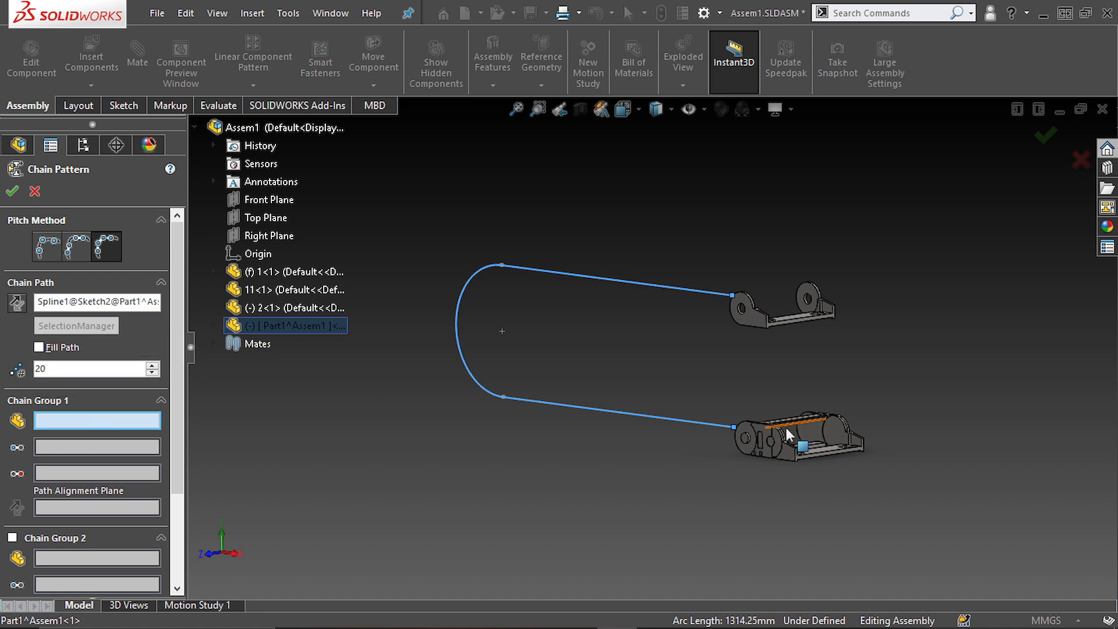
pyautogui.scroll(-6, 807, 431)
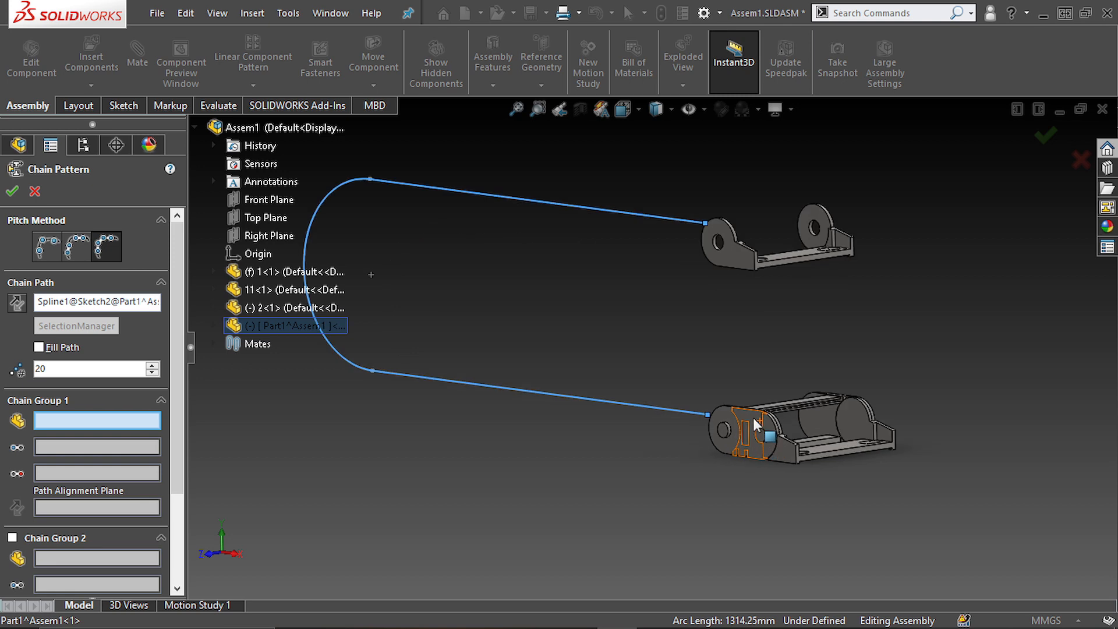
pyautogui.click(749, 454)
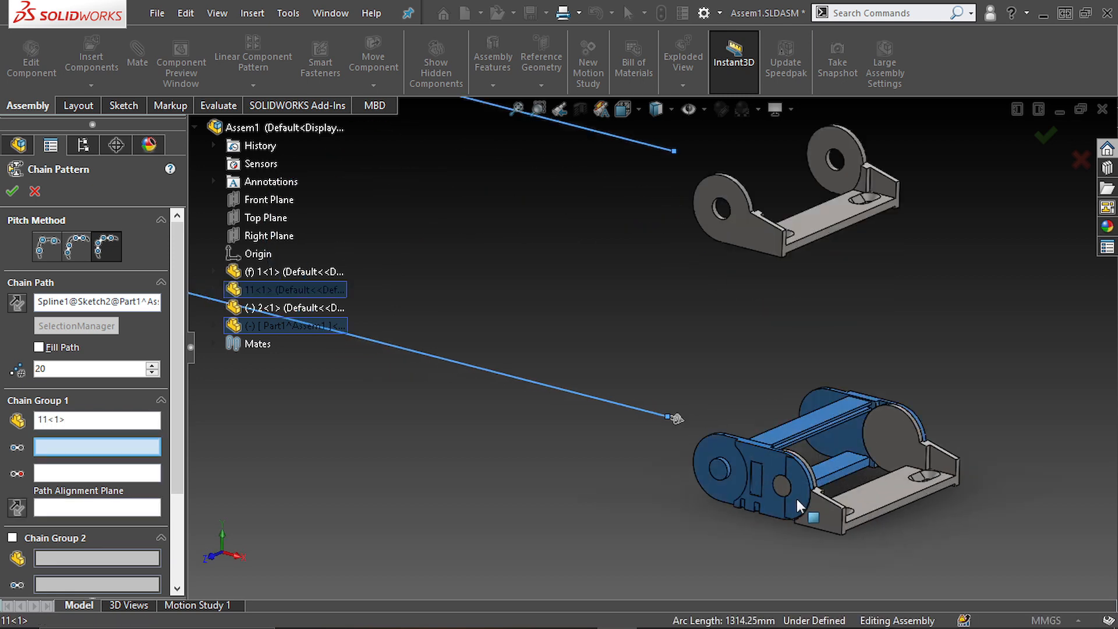
pyautogui.rightClick(819, 511)
pyautogui.click(848, 480)
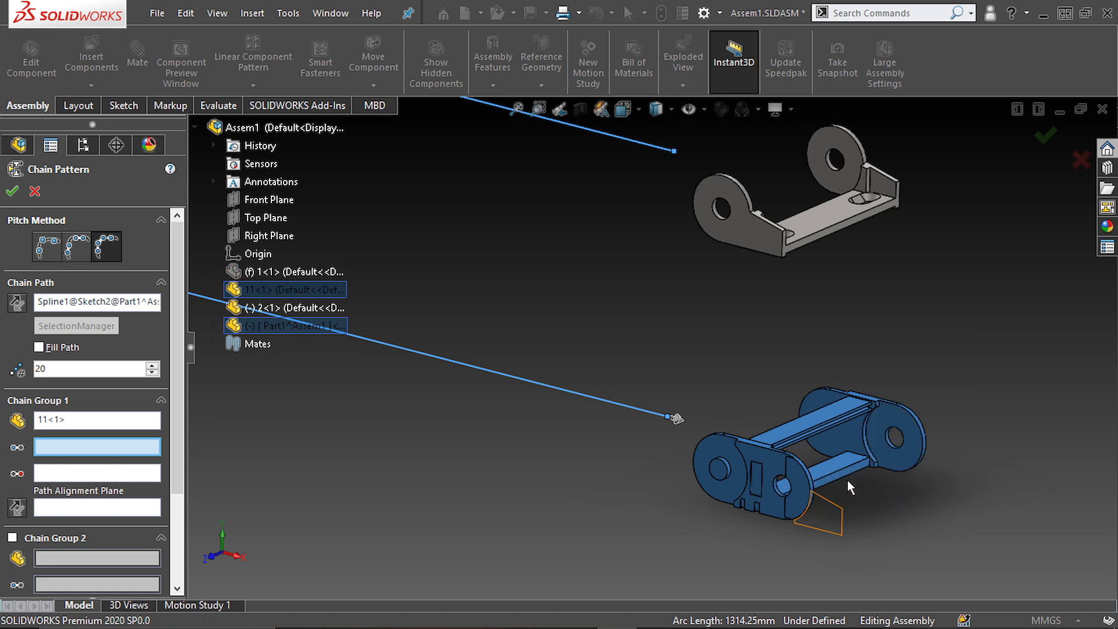
# Set link 11's cylindrical hole face as the first path link and its pin face as the second.
pyautogui.scroll(-5, 760, 478)
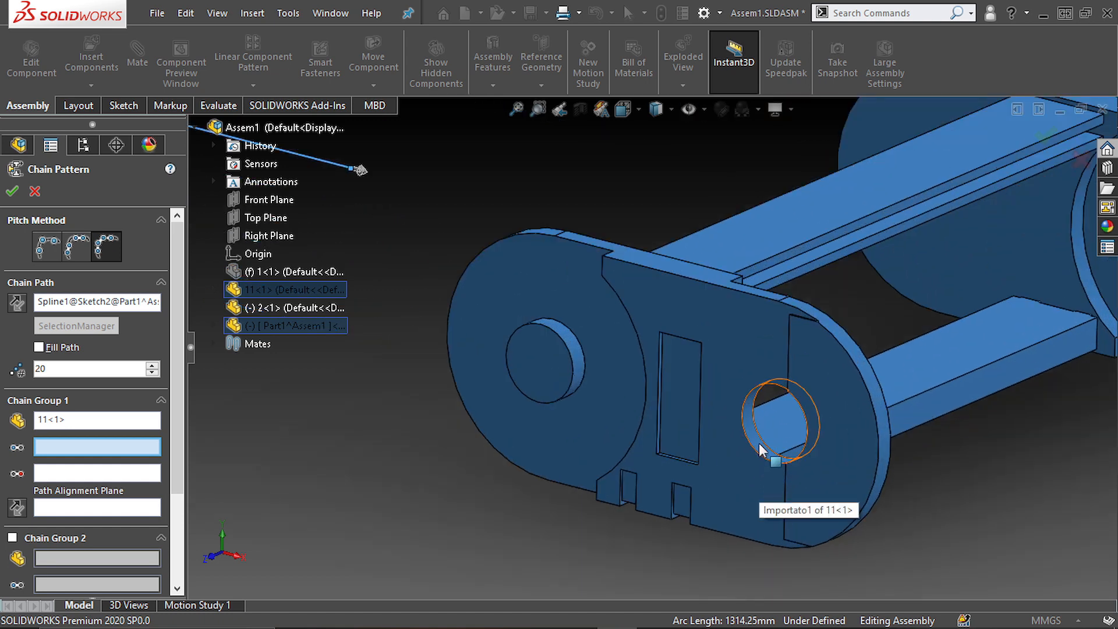
pyautogui.click(761, 450)
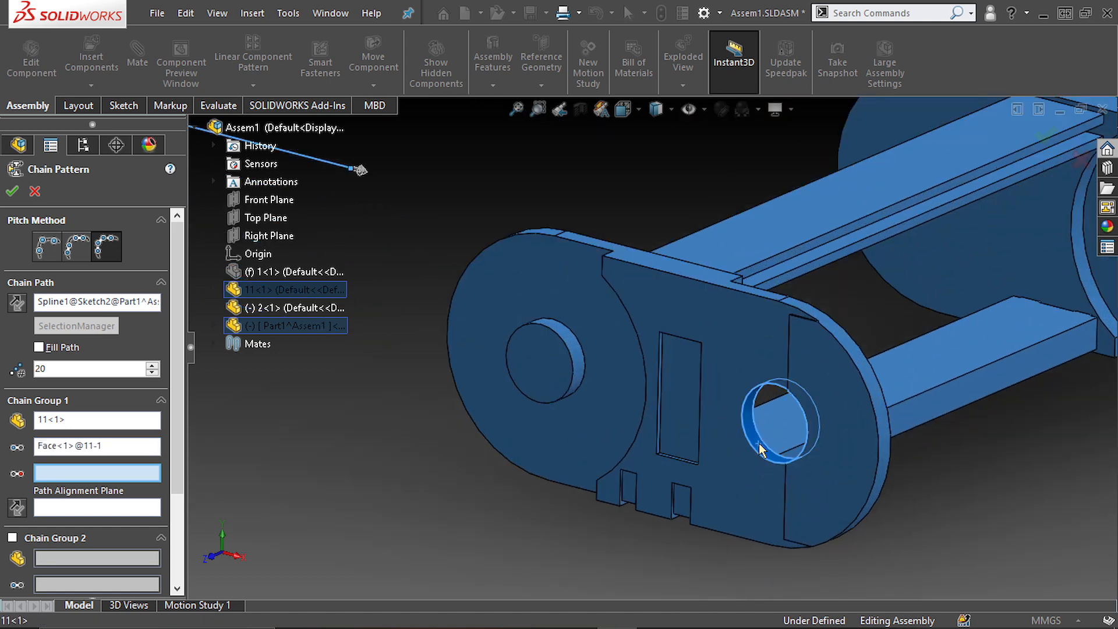
pyautogui.click(581, 362)
pyautogui.scroll(2, 878, 246)
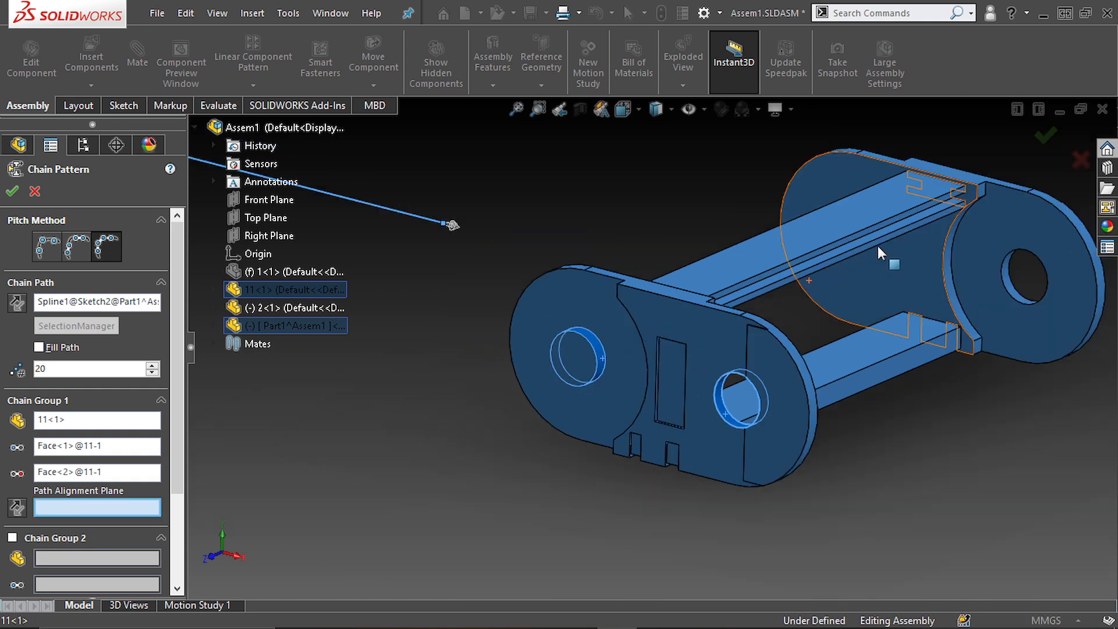
# Set Plane1 of link 11 as the path alignment plane of Chain Group 1.
pyautogui.click(214, 290)
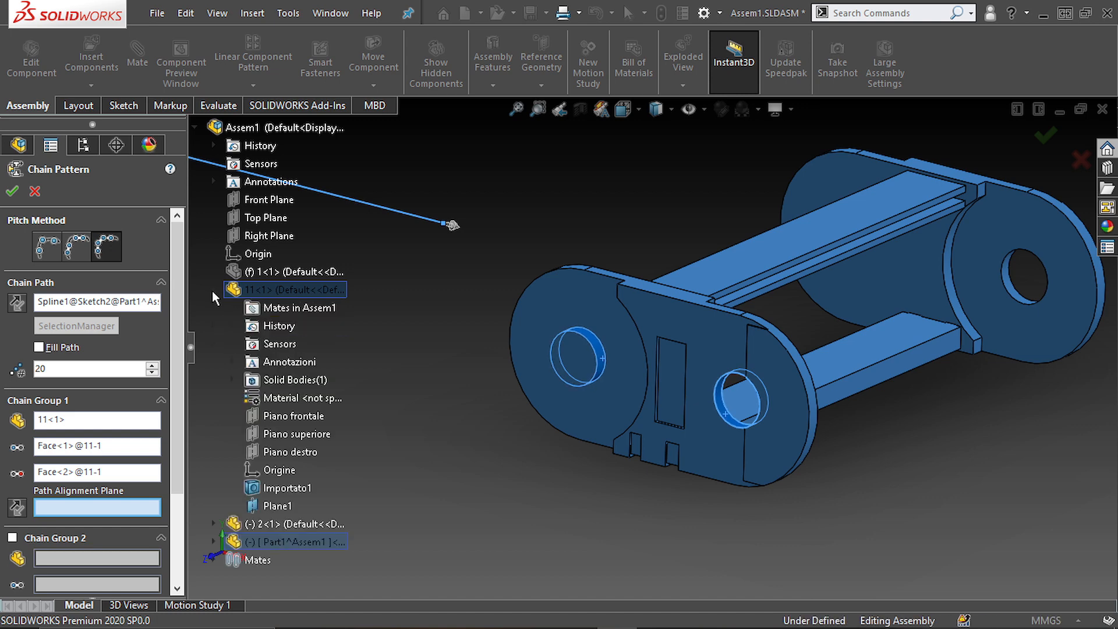
pyautogui.click(286, 505)
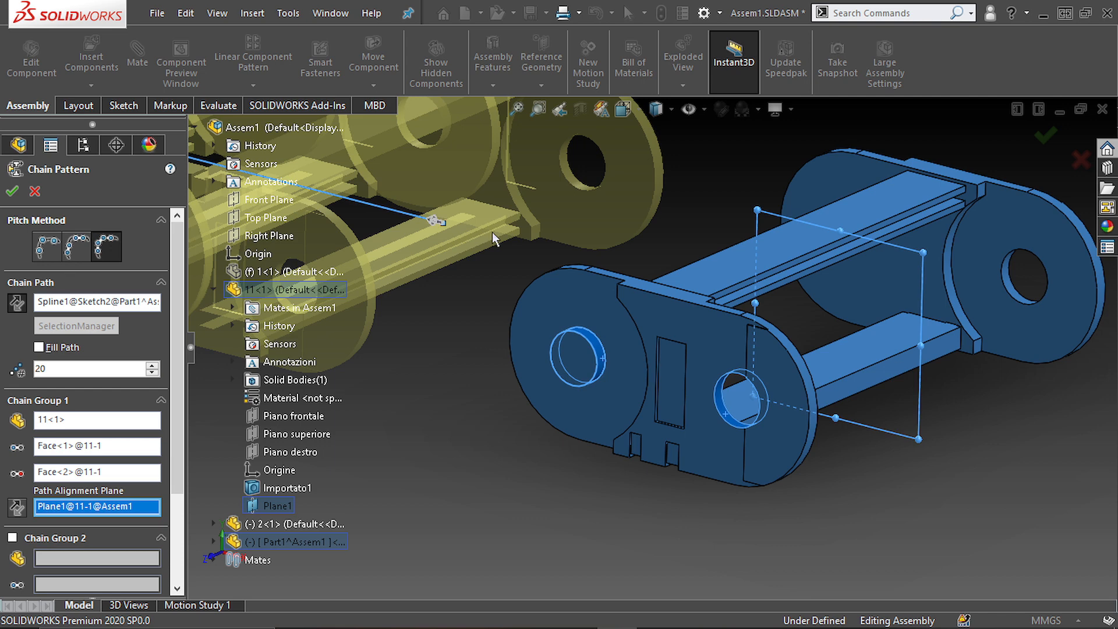
pyautogui.scroll(3, 498, 236)
pyautogui.scroll(-3, 509, 281)
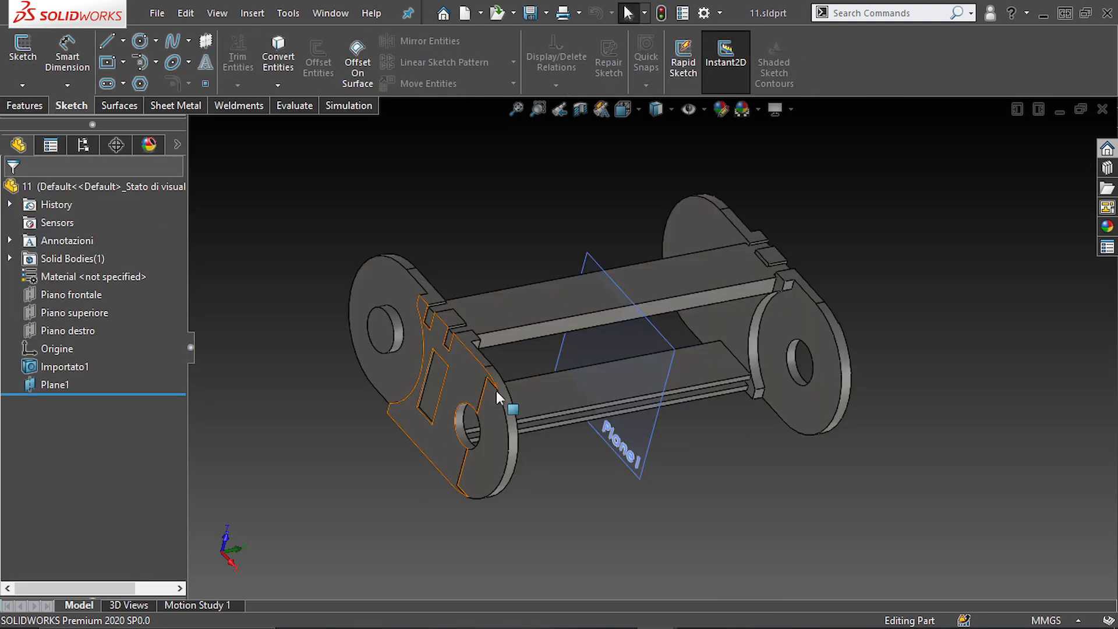
# Examine where Plane1 sits between the side plates in link part 11.
pyautogui.moveTo(757, 350); pyautogui.dragTo(818, 358, button='middle')
pyautogui.click(612, 441)
pyautogui.moveTo(612, 441); pyautogui.dragTo(583, 303, button='middle')
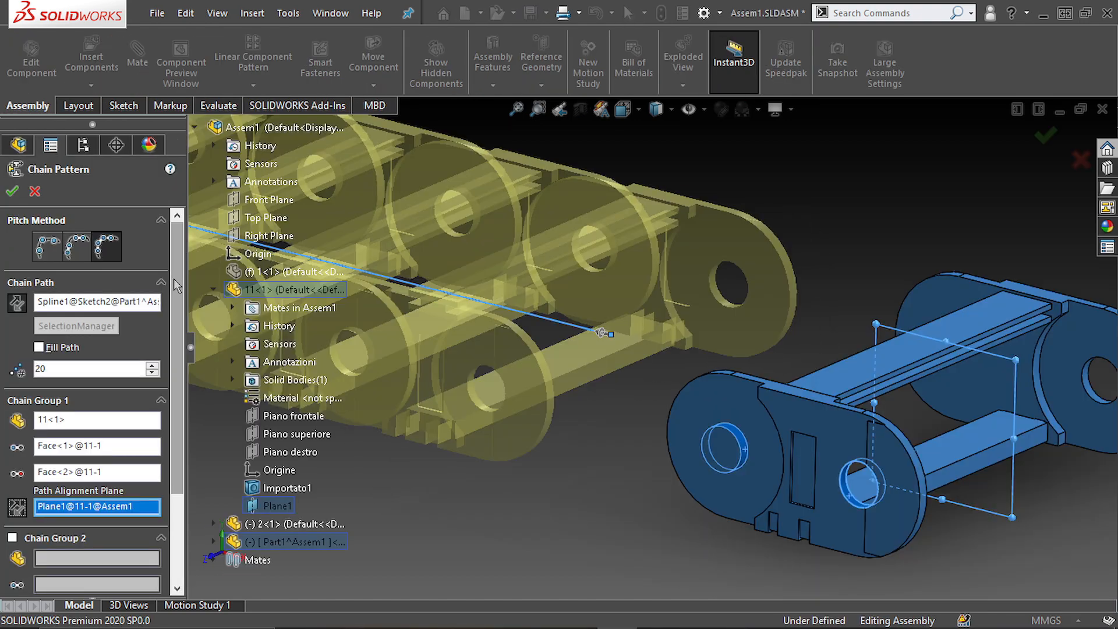
# Complete the chain pattern of link 11 and show the hidden end link 1 again.
pyautogui.scroll(-5, 173, 296)
pyautogui.scroll(-1, 161, 450)
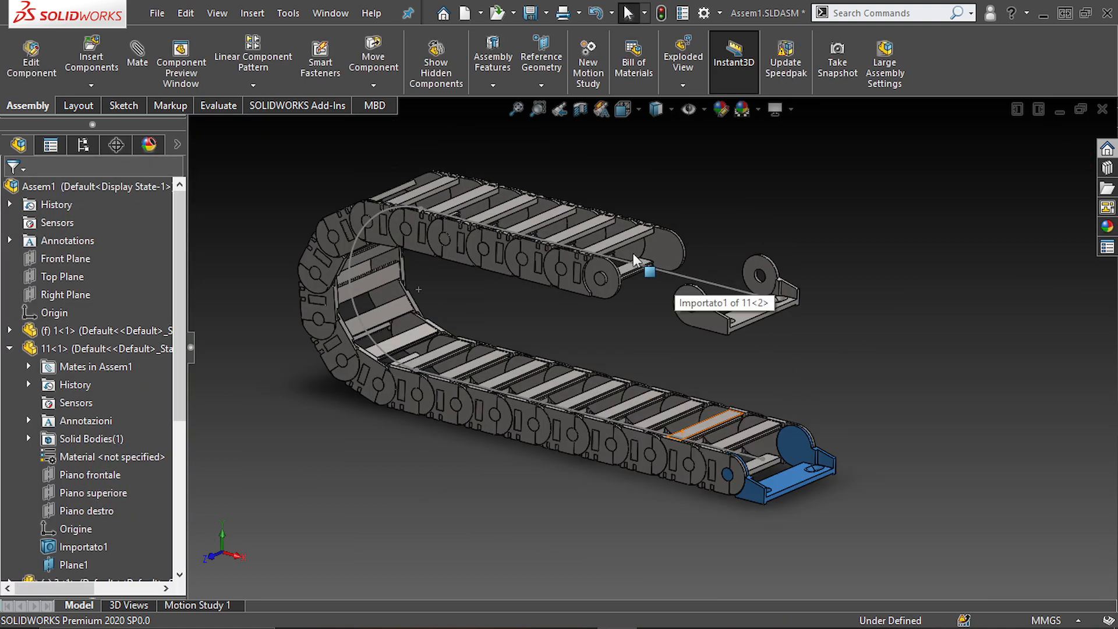
# Mate the hole of end link 2 to the round hole of the chain's last link 11.
pyautogui.scroll(-6, 639, 284)
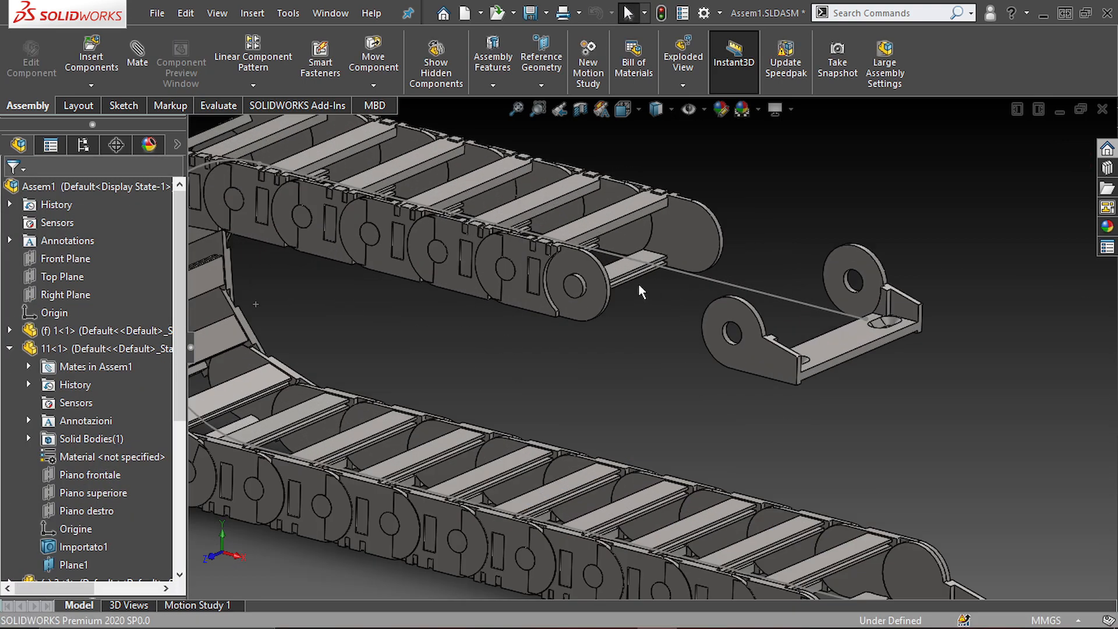
pyautogui.keyDown('ctrl'); pyautogui.click(484, 256); pyautogui.keyUp('ctrl')
pyautogui.scroll(-3, 593, 263)
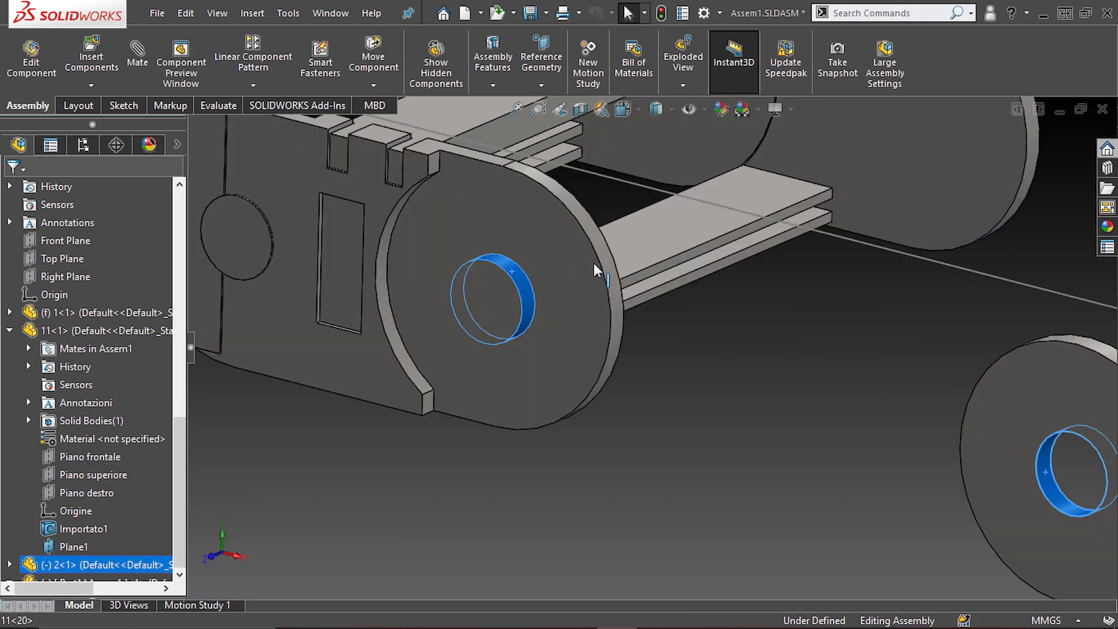
pyautogui.scroll(-4, 627, 299)
pyautogui.scroll(8, 607, 348)
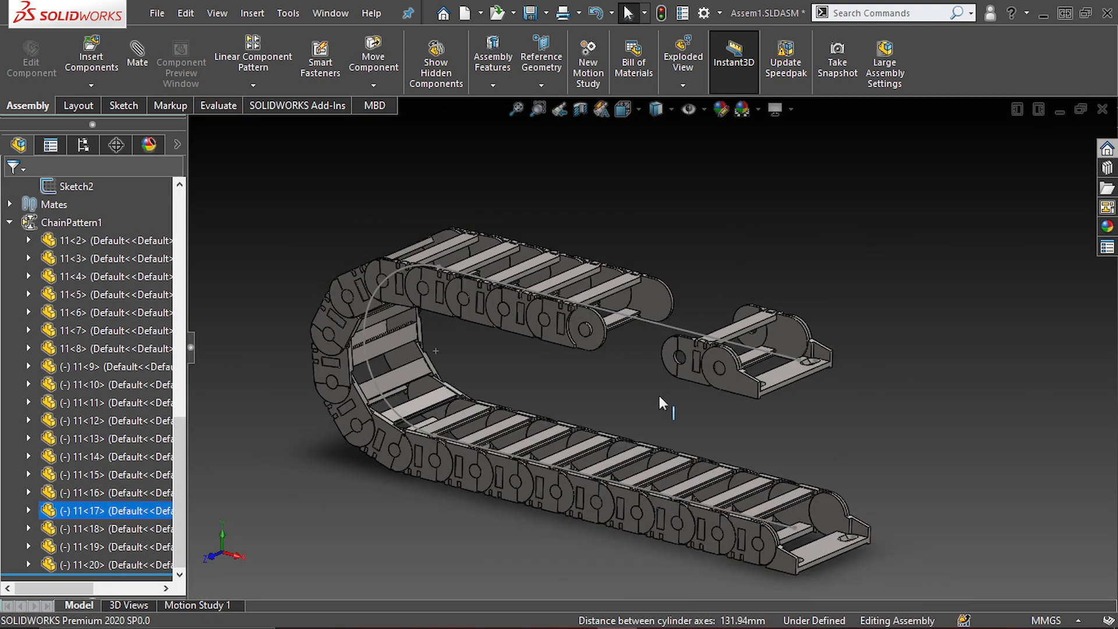
# Refresh ChainPattern1 by reopening its definition and accepting it with the existing settings.
pyautogui.click(70, 223)
pyautogui.click(105, 172)
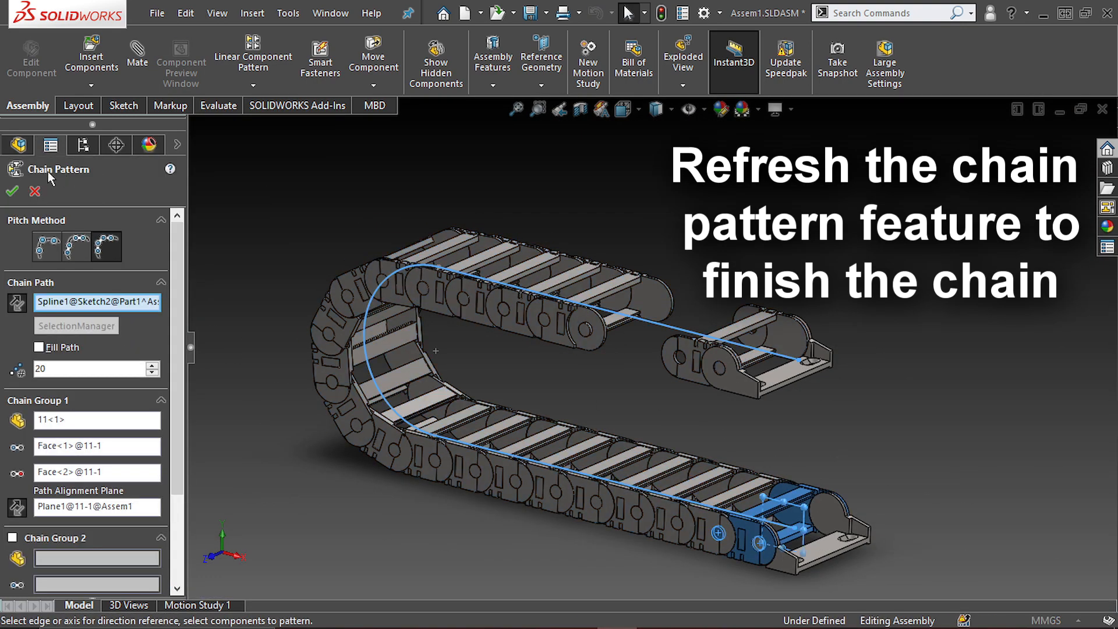
pyautogui.click(13, 191)
# Move the upper end link back and forth to test the motion of the chain.
pyautogui.click(802, 361)
pyautogui.moveTo(801, 361)
pyautogui.mouseDown()
pyautogui.moveTo(1110, 444)
pyautogui.moveTo(442, 318)
pyautogui.mouseUp()
pyautogui.moveTo(694, 345); pyautogui.dragTo(815, 380)
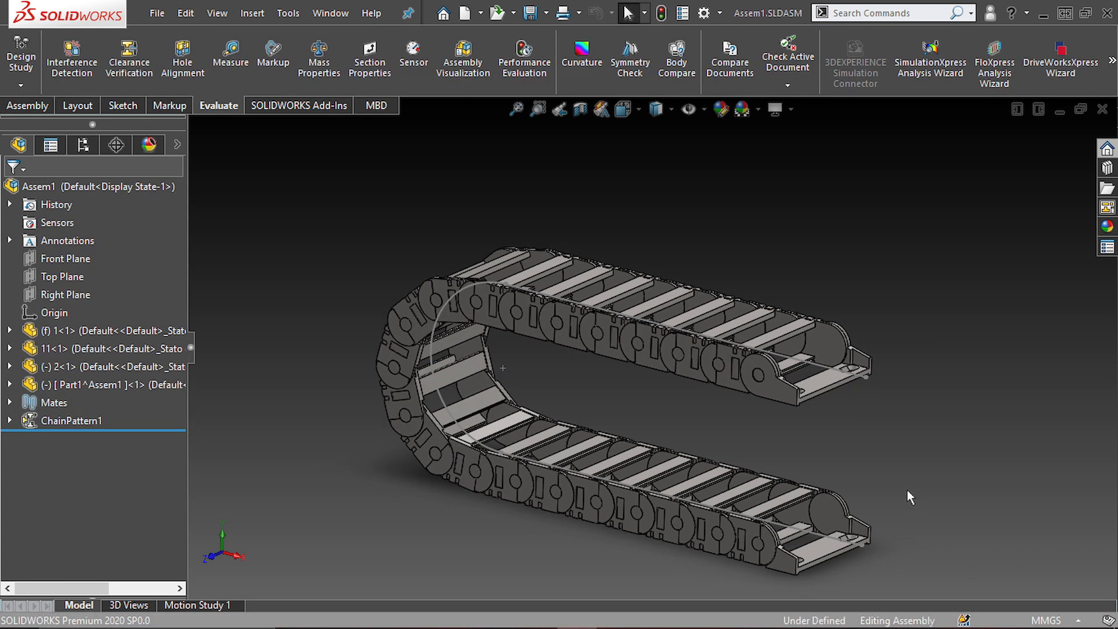
# View Assem1 from the front and activate its Default configuration.
pyautogui.hotkey('ctrl', '1')
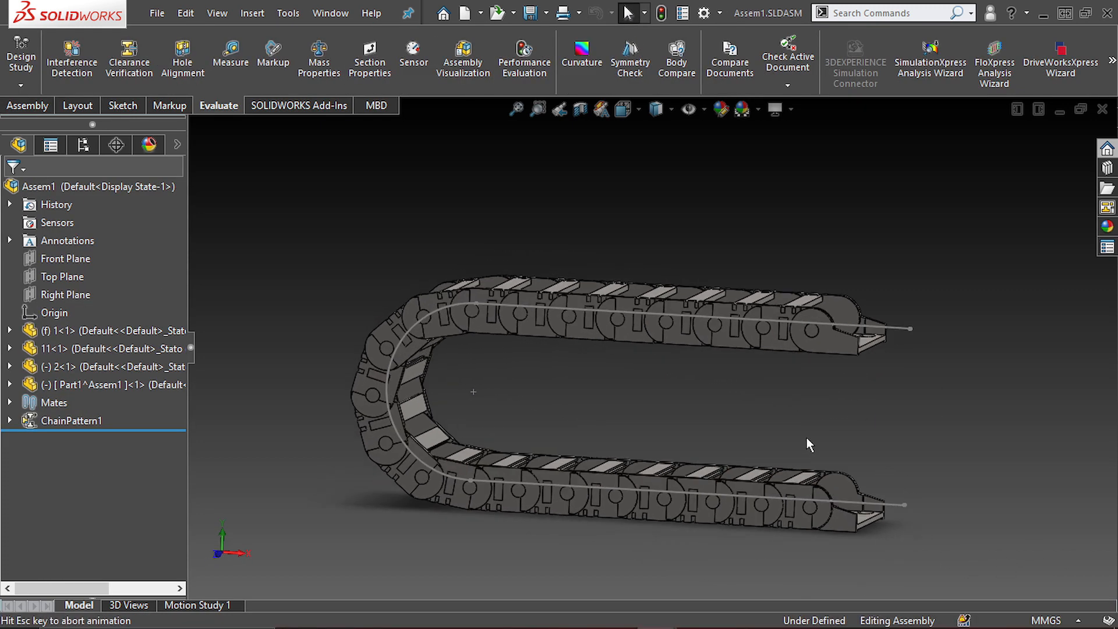
pyautogui.click(83, 145)
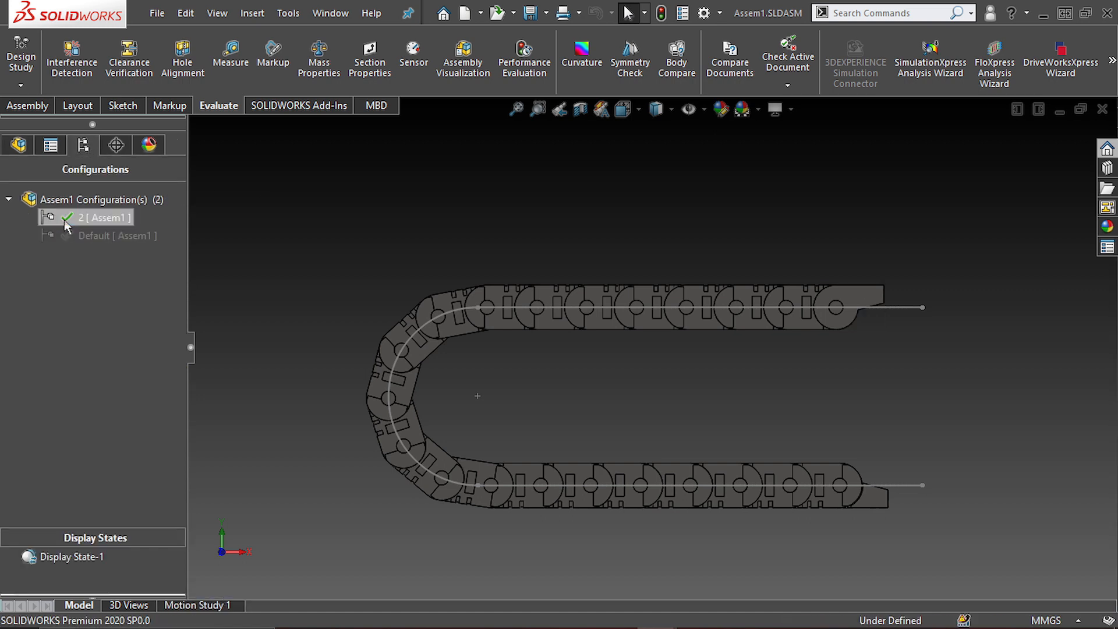
pyautogui.click(81, 242)
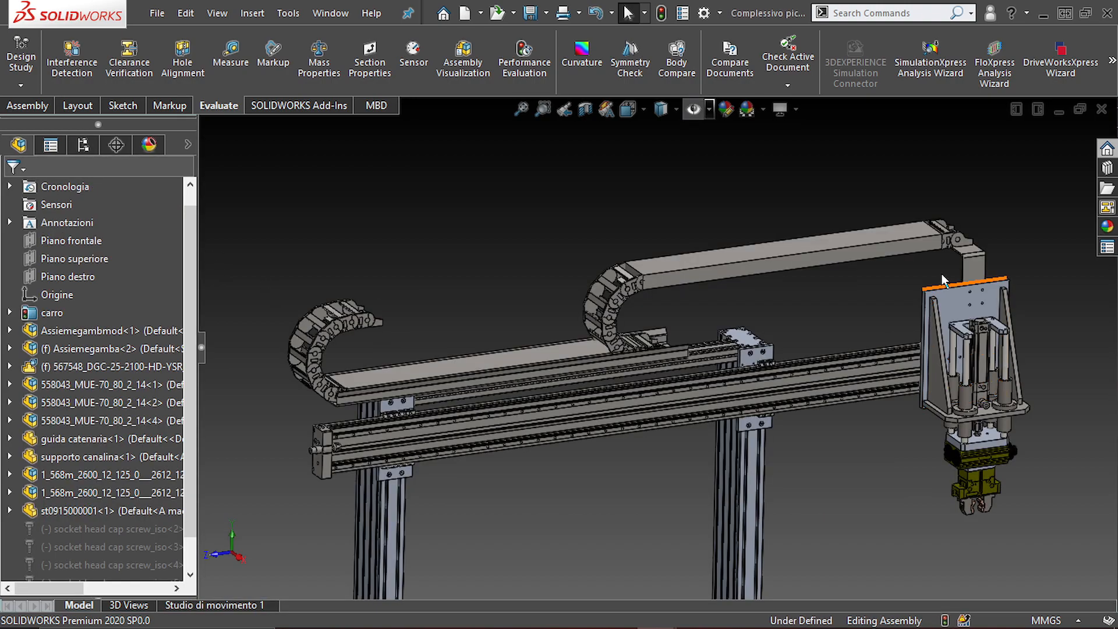
pyautogui.scroll(-10, 616, 309)
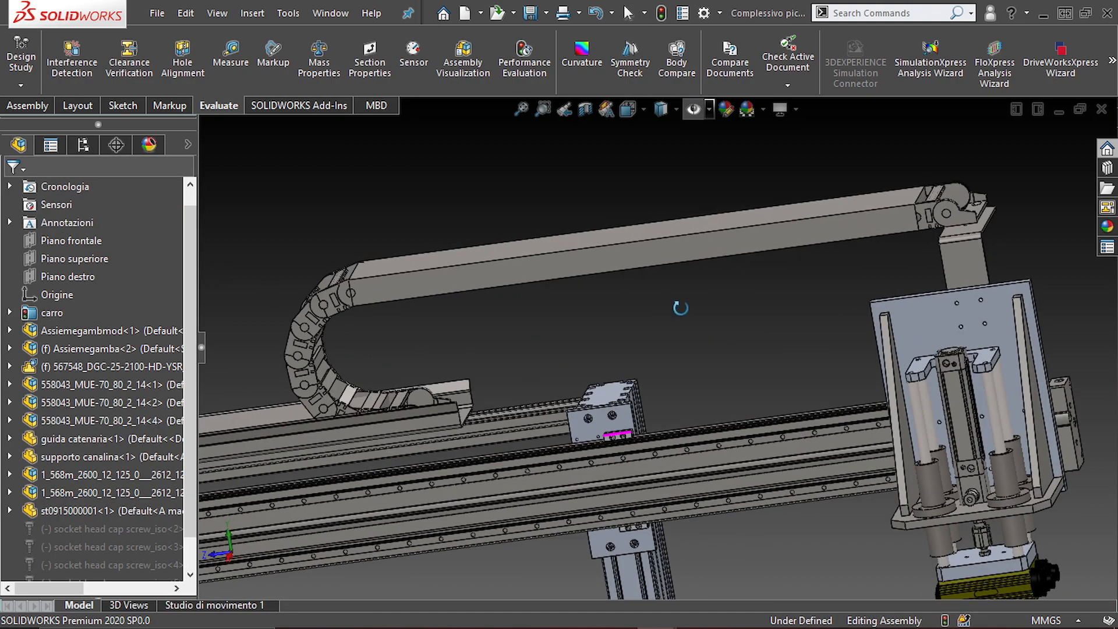
pyautogui.press('m')
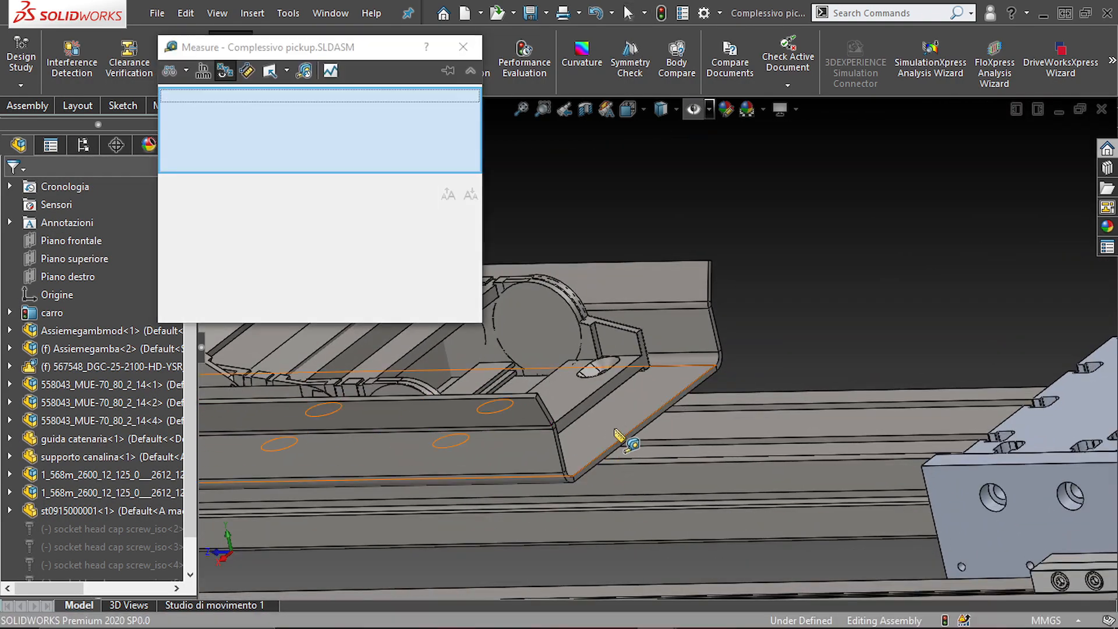
pyautogui.click(626, 442)
pyautogui.scroll(4, 1023, 254)
pyautogui.click(926, 372)
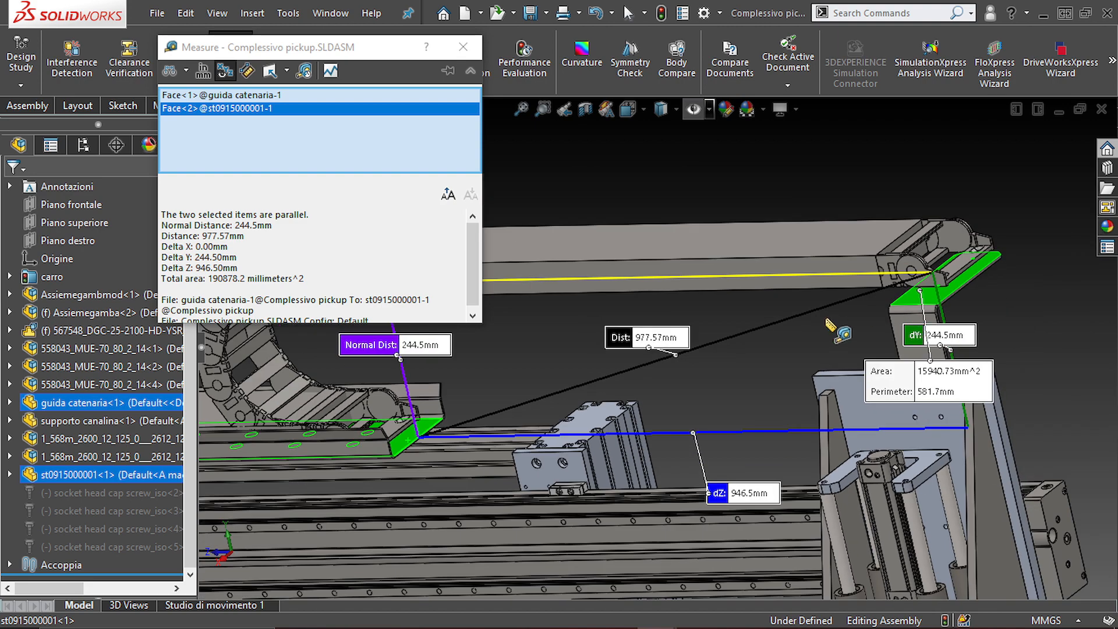
pyautogui.scroll(-2, 897, 396)
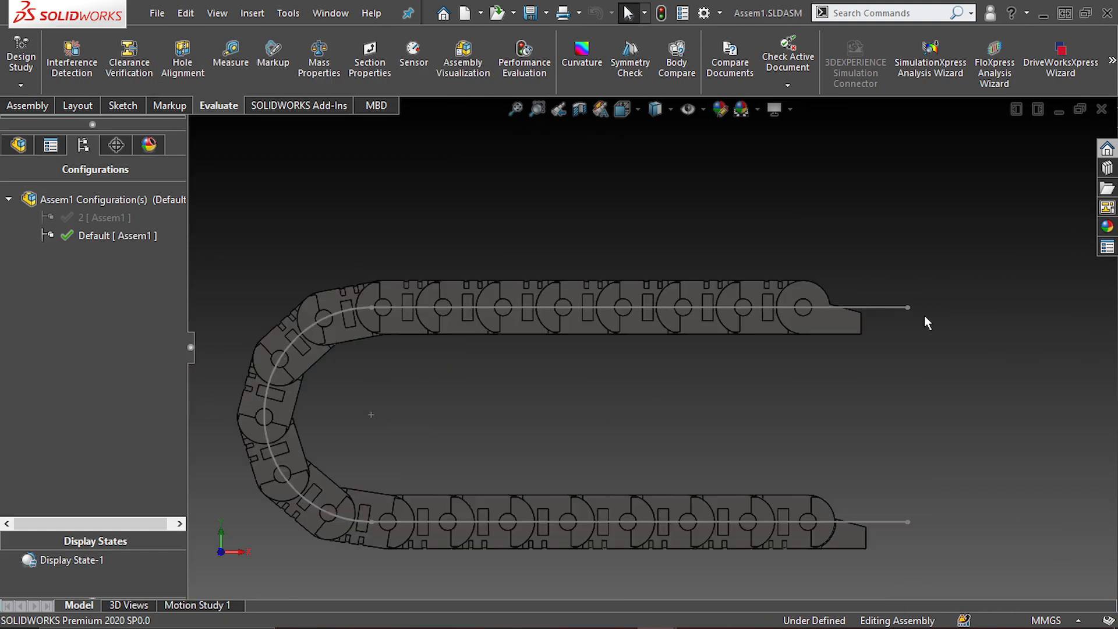
# In Assem1, measure from the cylindrical hole face of end link 2 to its flat base face.
pyautogui.scroll(-5, 924, 316)
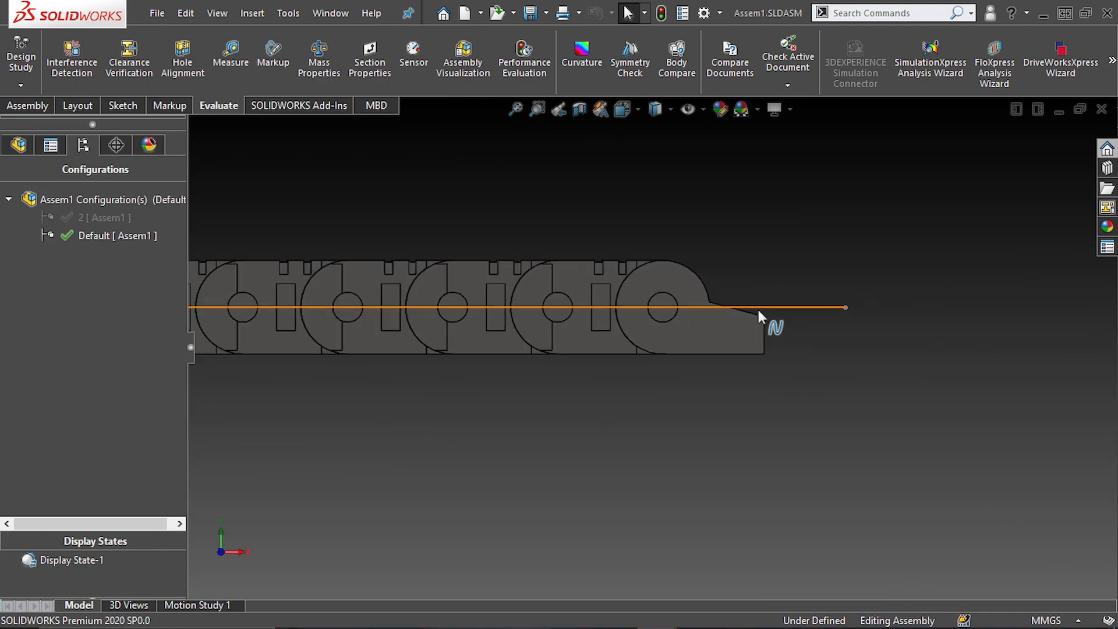
pyautogui.press('m')
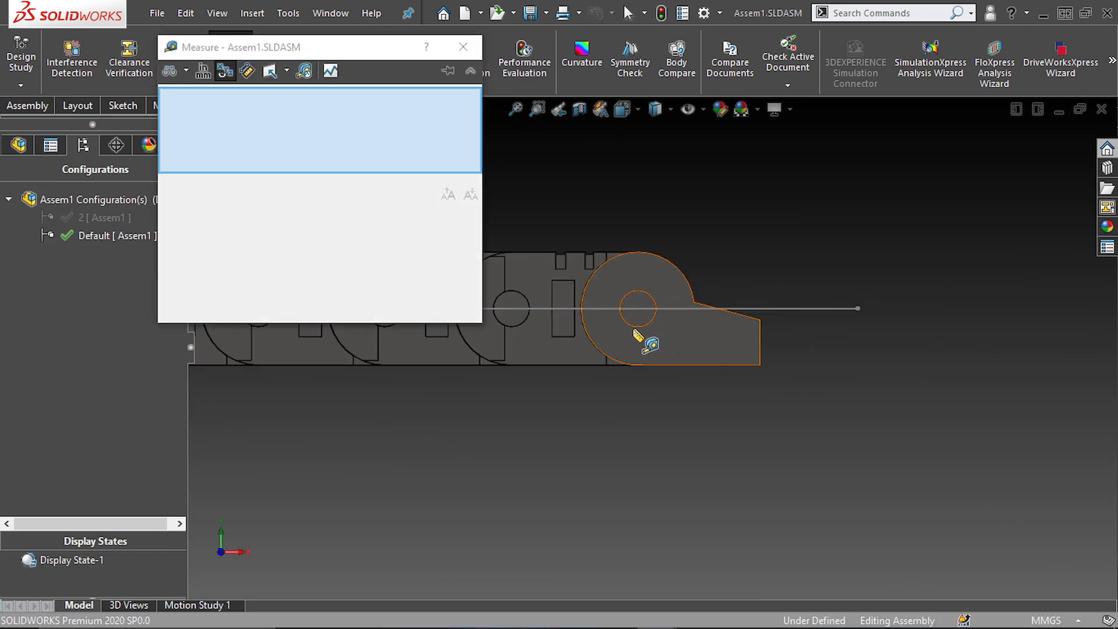
pyautogui.moveTo(638, 330); pyautogui.dragTo(597, 359, button='middle')
pyautogui.scroll(-5, 682, 307)
pyautogui.scroll(-5, 592, 369)
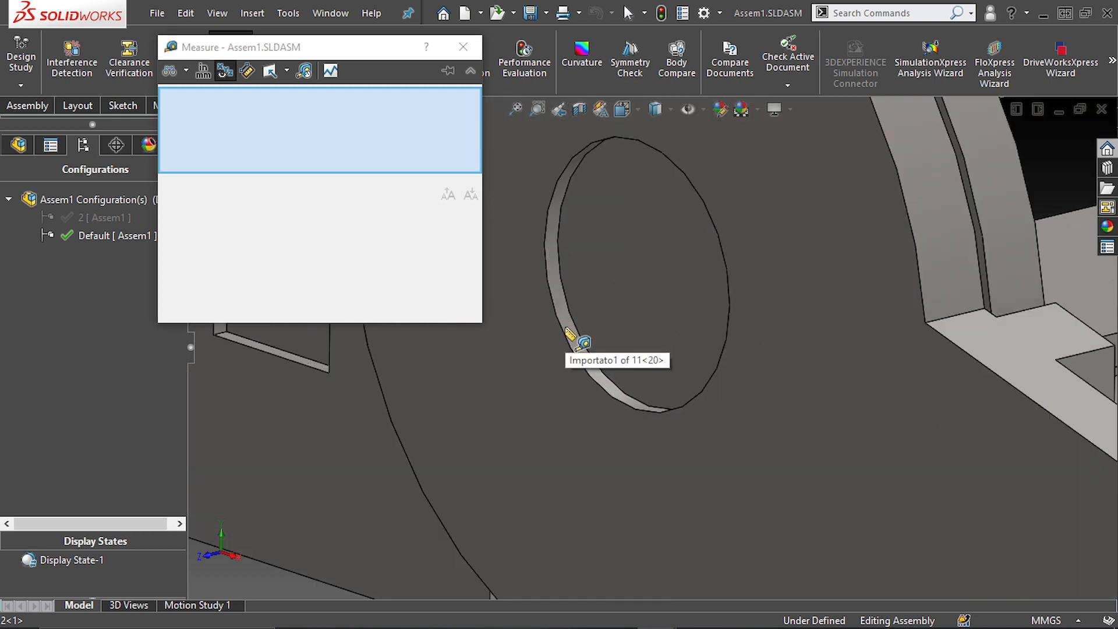
pyautogui.click(632, 351)
pyautogui.scroll(1, 781, 423)
pyautogui.moveTo(776, 415); pyautogui.dragTo(806, 364, button='middle')
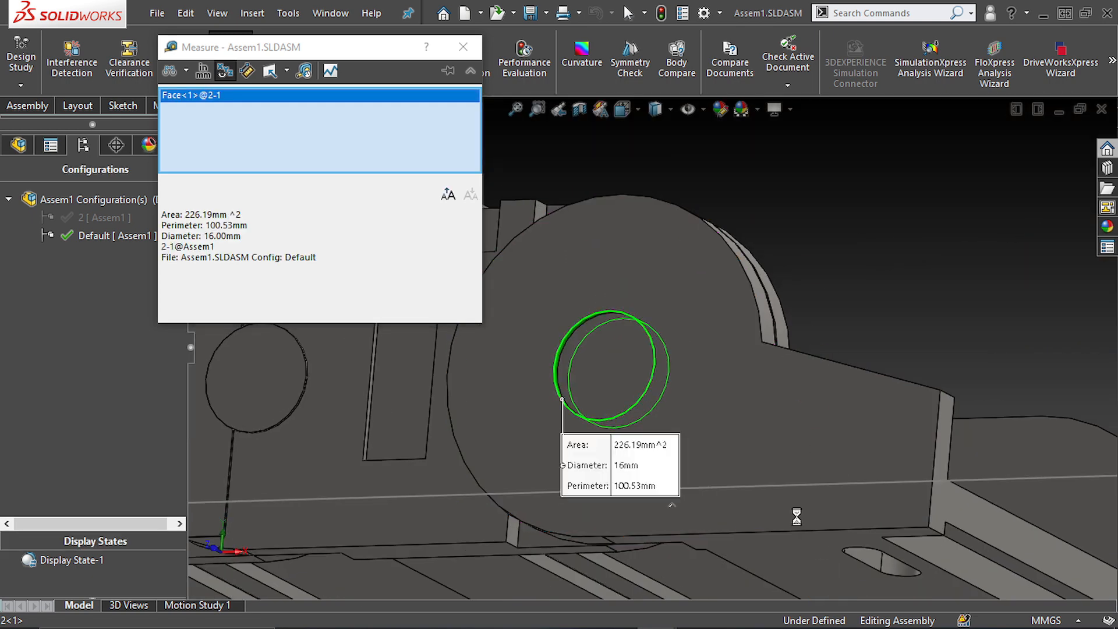
pyautogui.click(821, 549)
pyautogui.scroll(1, 744, 478)
pyautogui.moveTo(747, 483); pyautogui.dragTo(772, 478, button='middle')
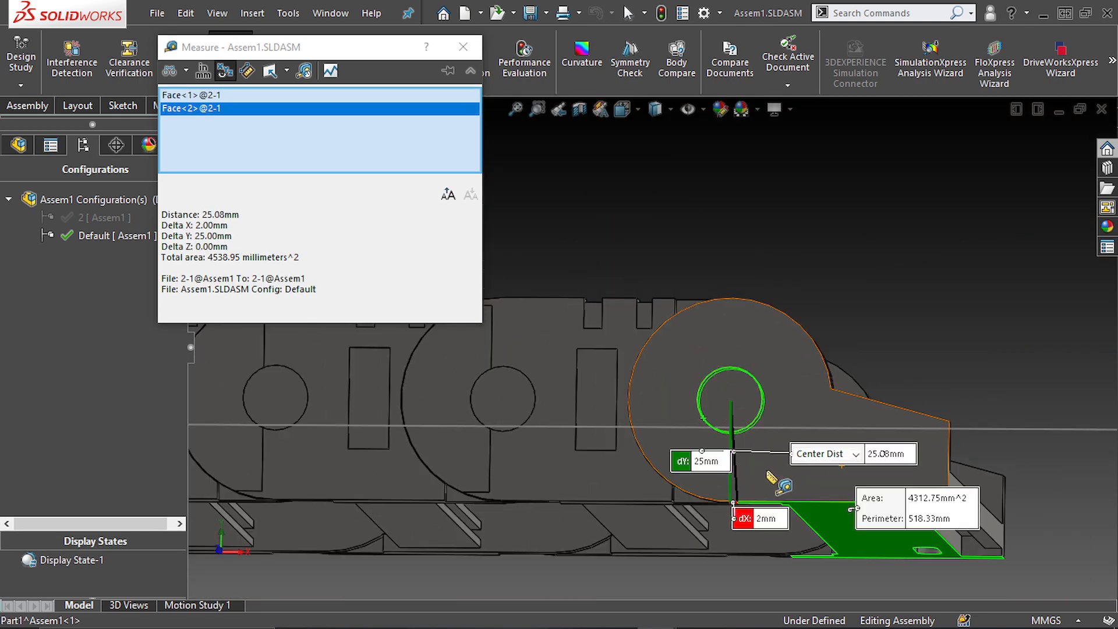
pyautogui.press('Escape')
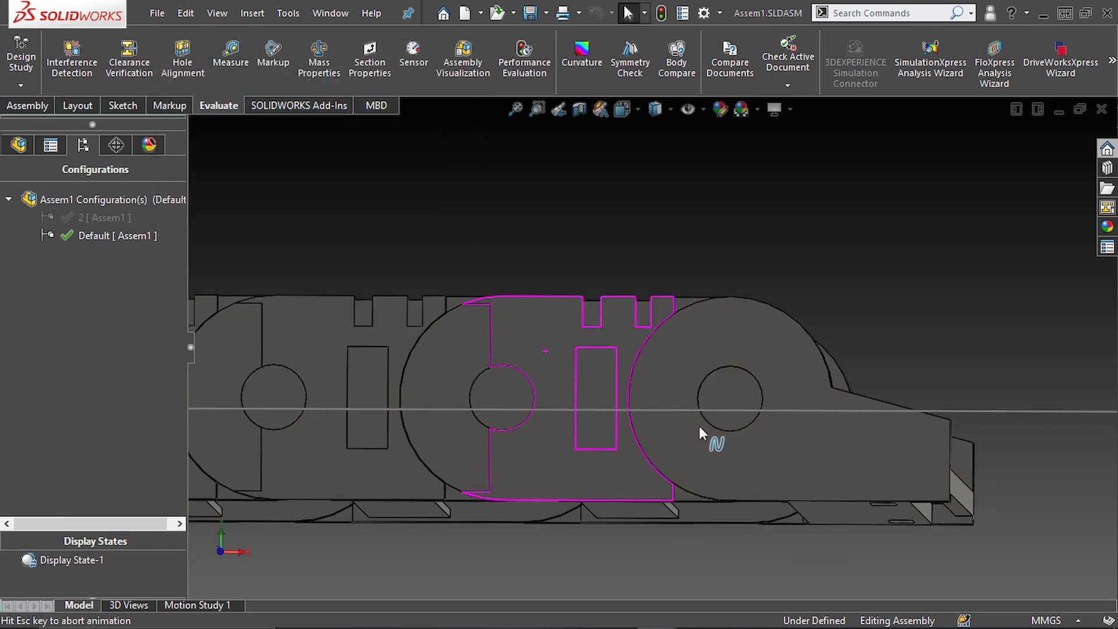
# Set the Chain Height radius of Sketch2 in the path part to 200 mm and fit the chain in view.
pyautogui.scroll(5, 711, 439)
pyautogui.scroll(-2, 443, 361)
pyautogui.keyDown('ctrl'); pyautogui.moveTo(445, 375); pyautogui.dragTo(472, 345, button='middle'); pyautogui.keyUp('ctrl')
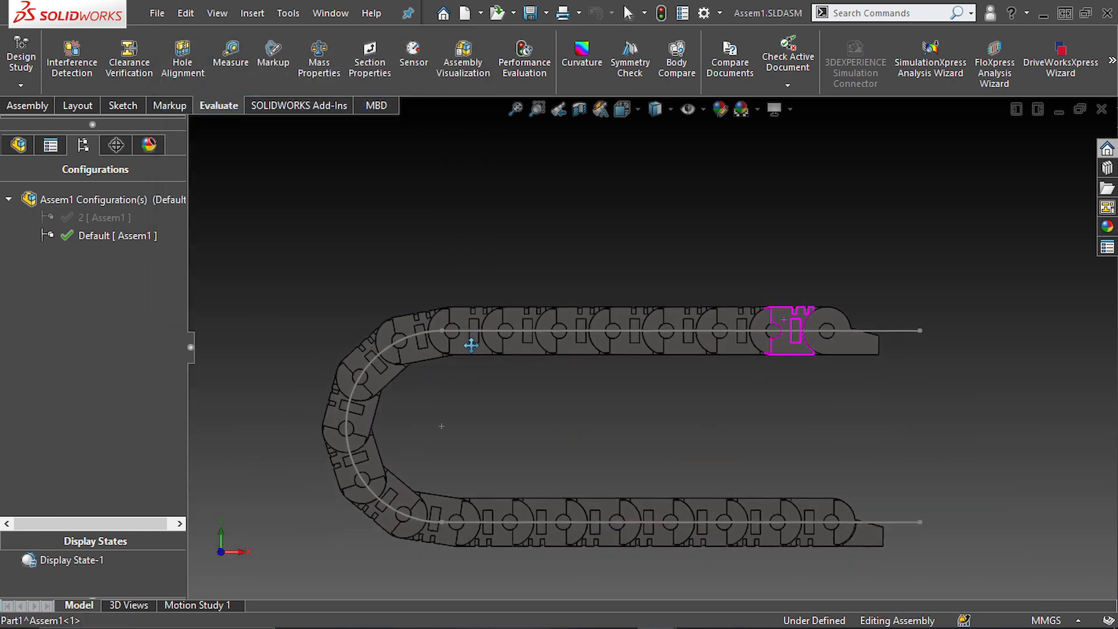
pyautogui.click(19, 150)
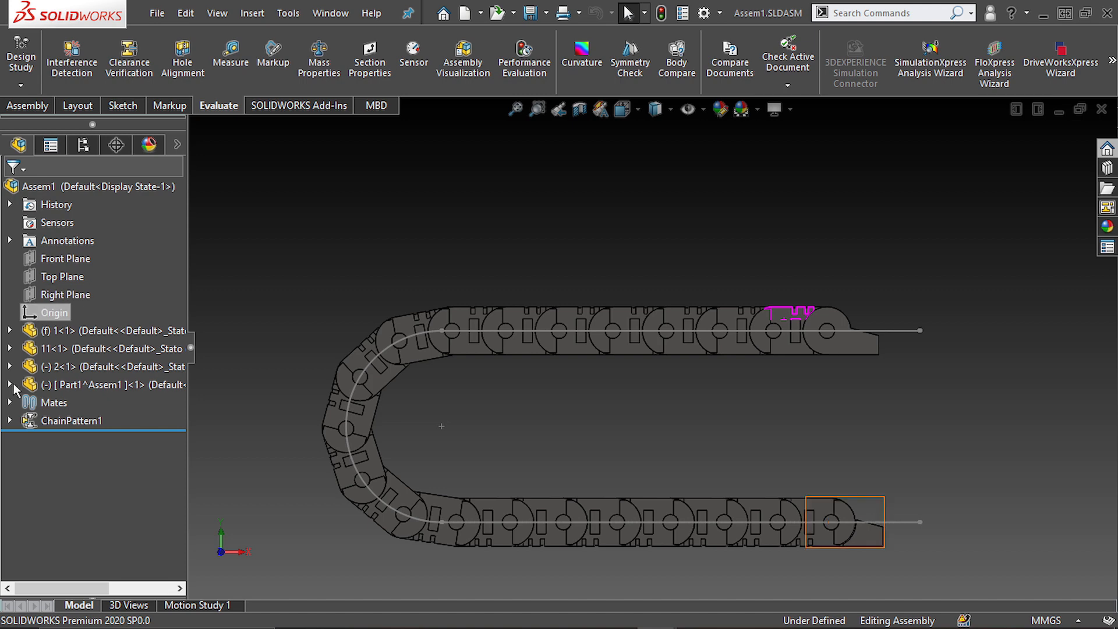
pyautogui.click(10, 383)
pyautogui.scroll(-1, 47, 442)
pyautogui.click(77, 531)
pyautogui.click(703, 115)
pyautogui.doubleClick(75, 528)
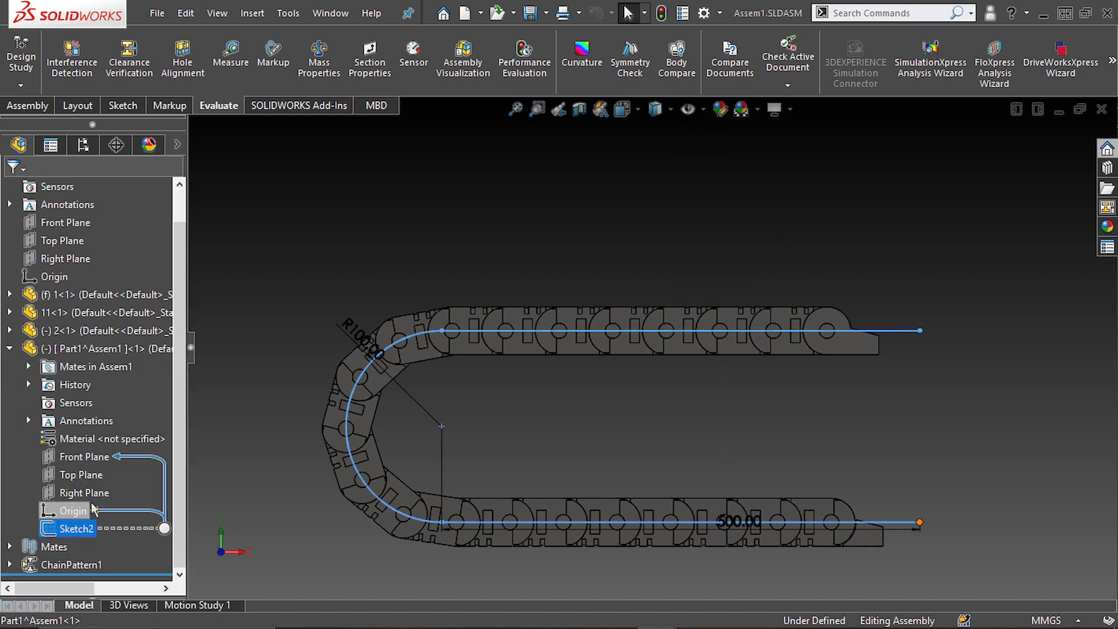
pyautogui.doubleClick(361, 339)
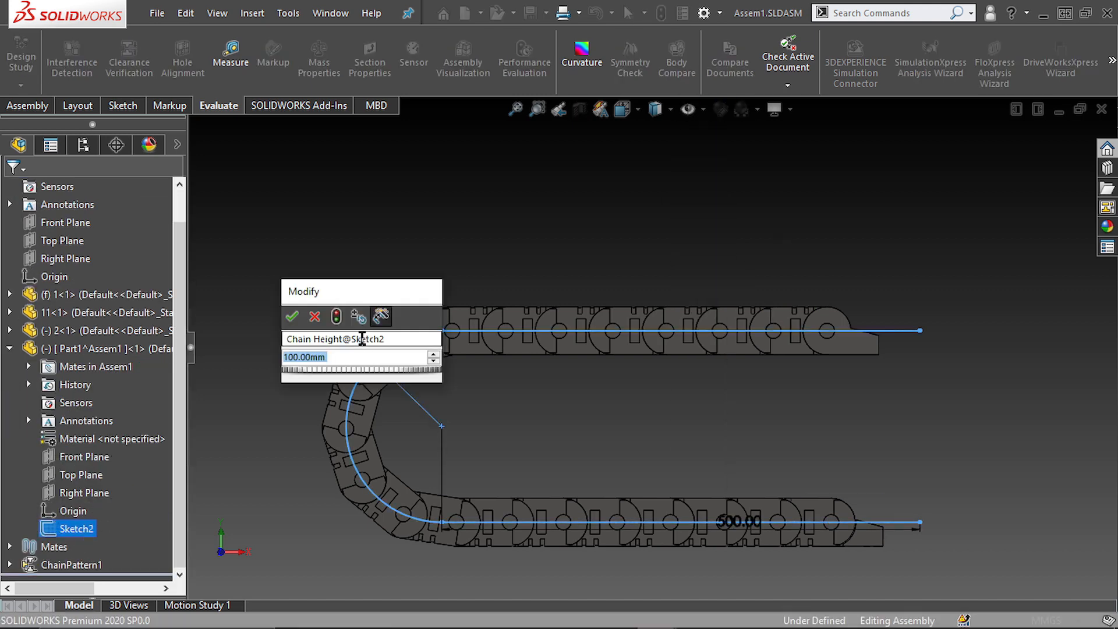
pyautogui.write('200')
pyautogui.press('Return')
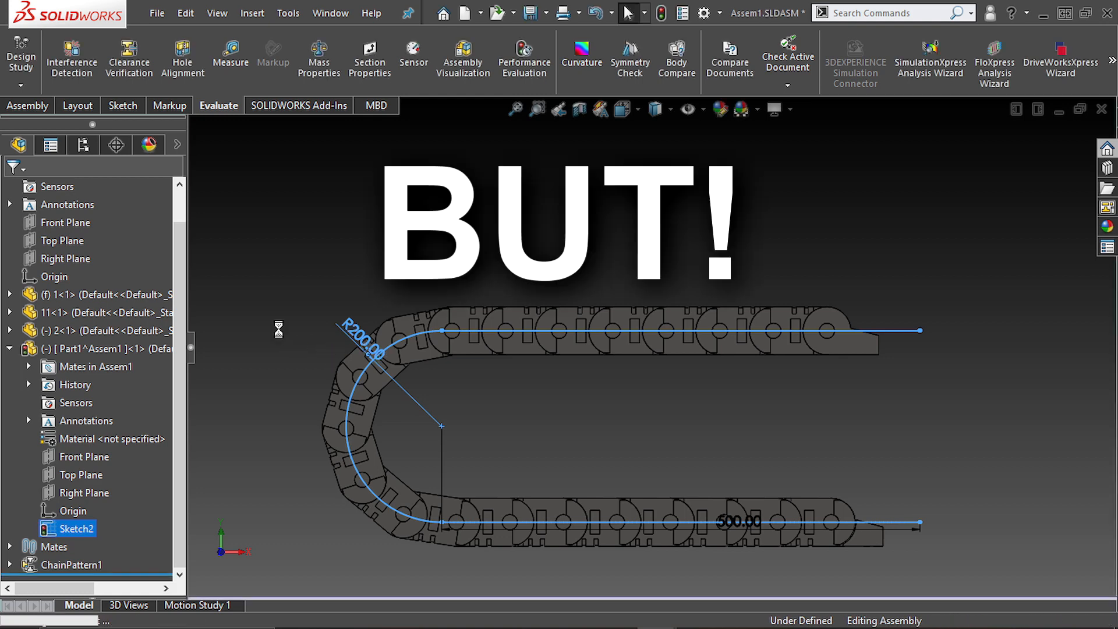
pyautogui.press('f')
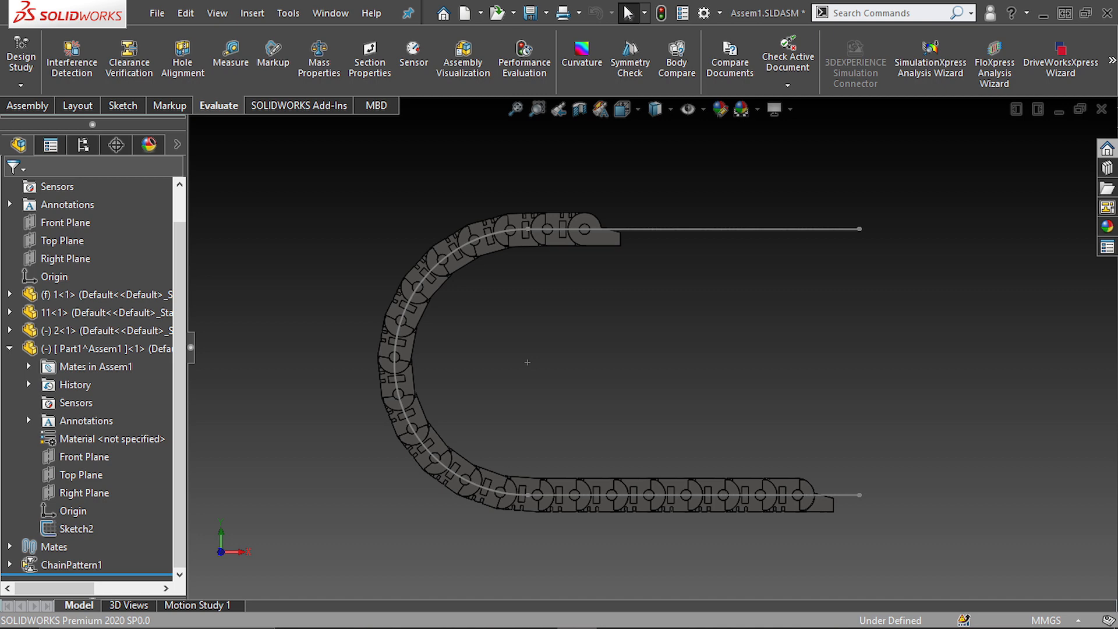
# Open the equations manager of Assem1 and add a global variable "End to End Height" equal to 250.
pyautogui.scroll(1, 88, 378)
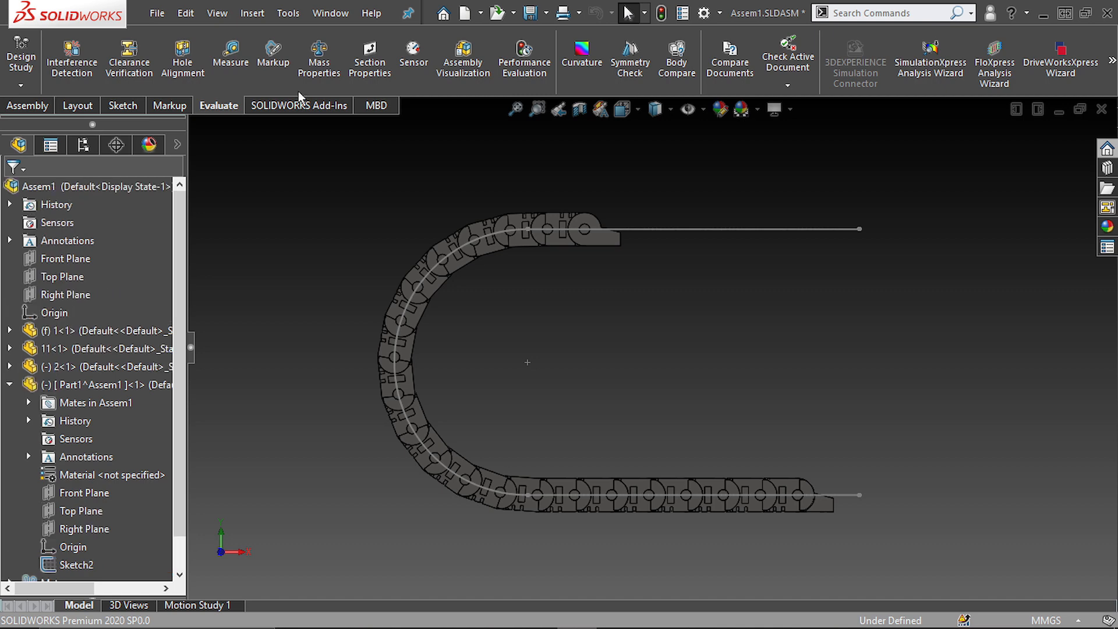
pyautogui.click(288, 13)
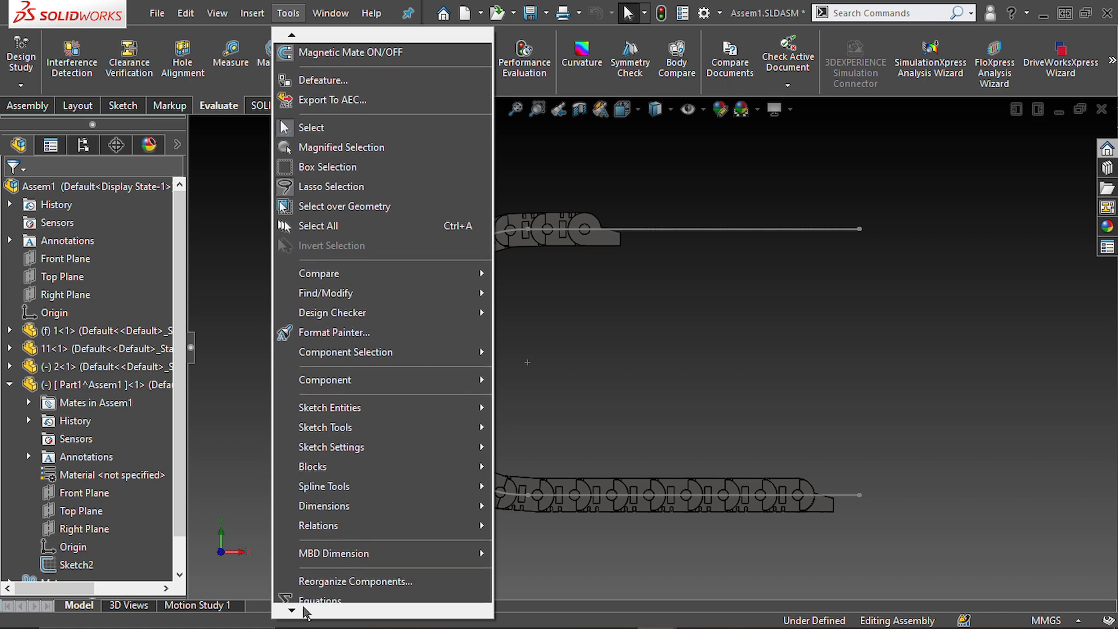
pyautogui.click(317, 586)
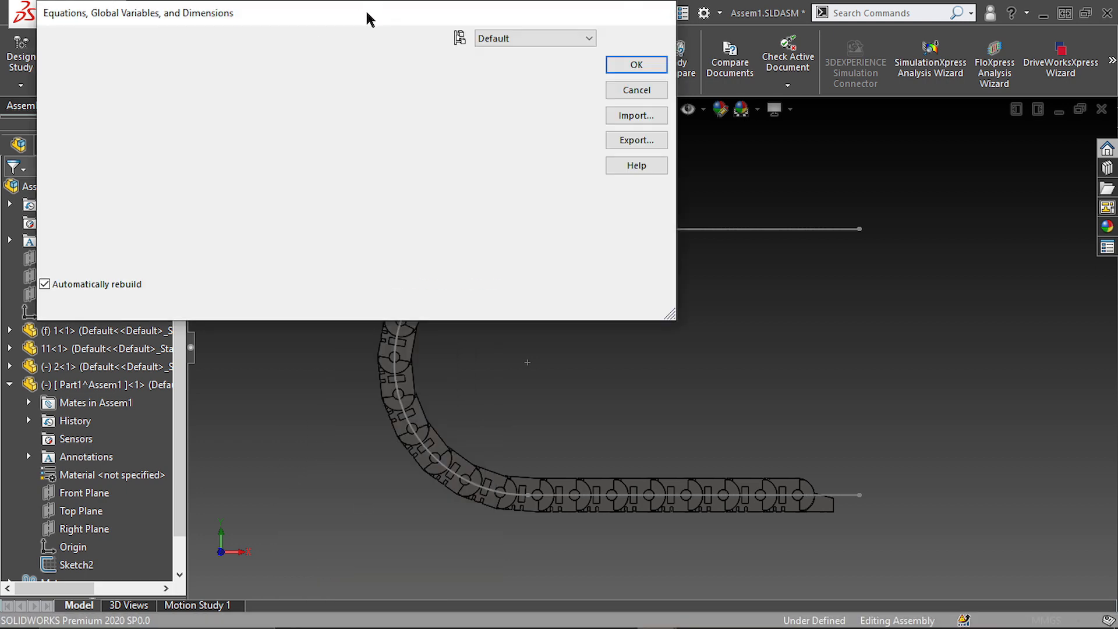
pyautogui.write('End to End He')
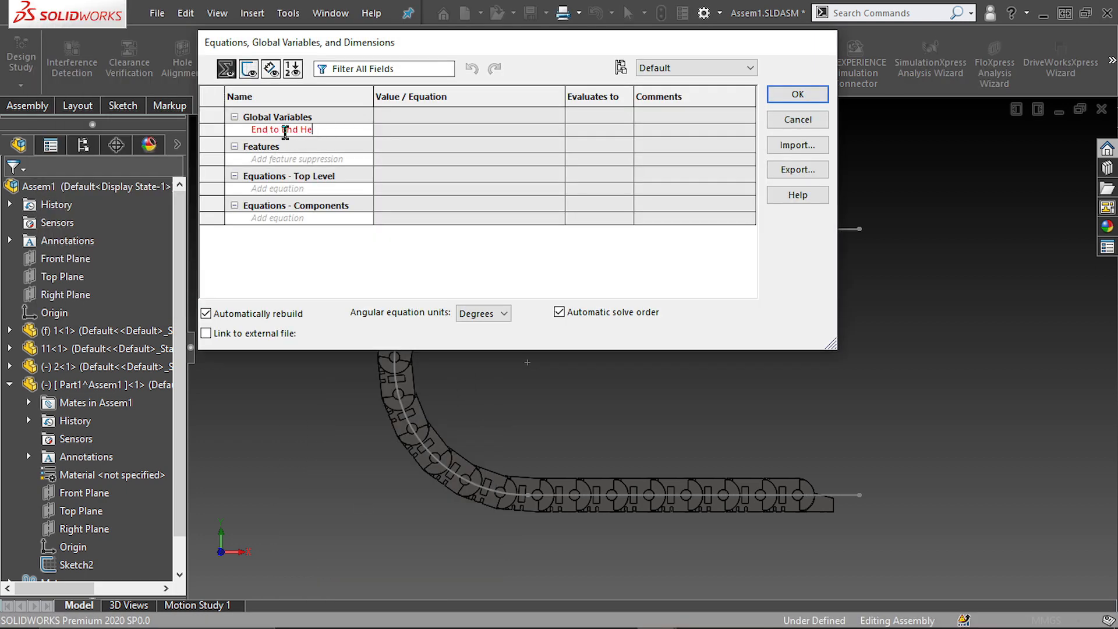
pyautogui.write('ight')
pyautogui.press('Tab')
pyautogui.write('250')
pyautogui.press('Return')
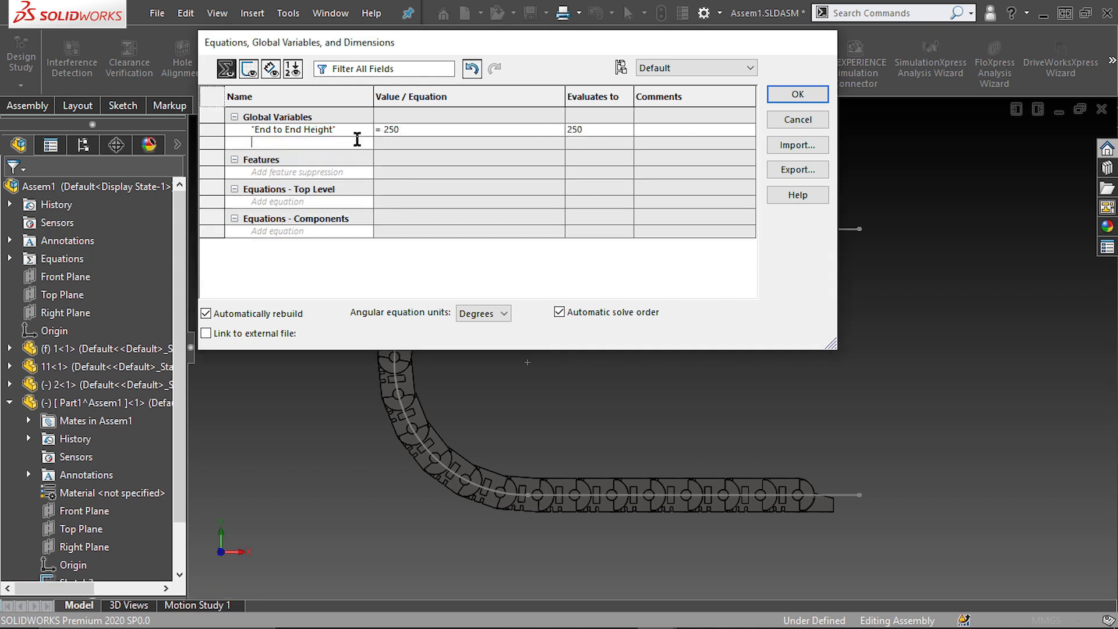
# Add a second global variable "Length" equal to 1000.
pyautogui.write('Length')
pyautogui.press('Tab')
pyautogui.write('1000')
pyautogui.press('Return')
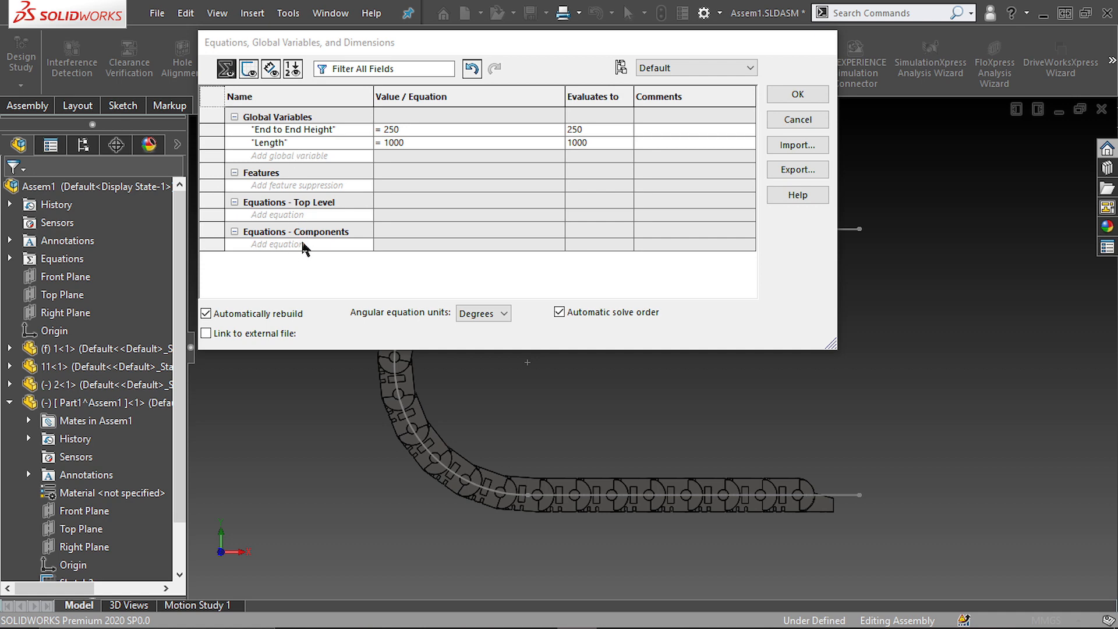
# Add a component equation setting the Chain Height dimension of the path part's Sketch2 to ("End to End Height"/2).
pyautogui.moveTo(490, 50); pyautogui.dragTo(464, 20)
pyautogui.scroll(-1, 25, 481)
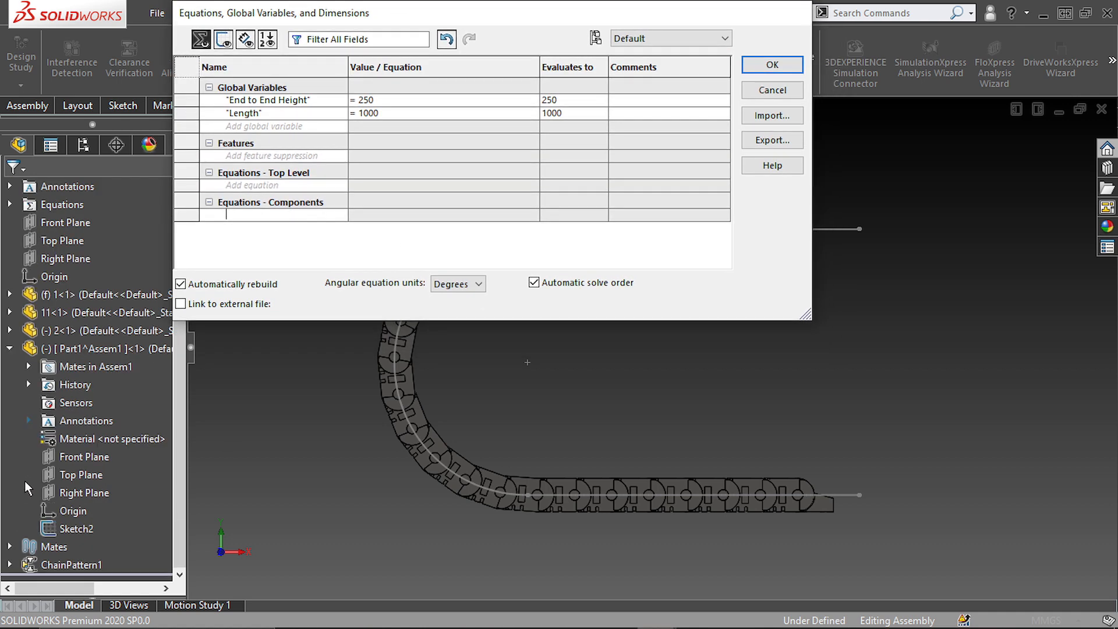
pyautogui.click(74, 529)
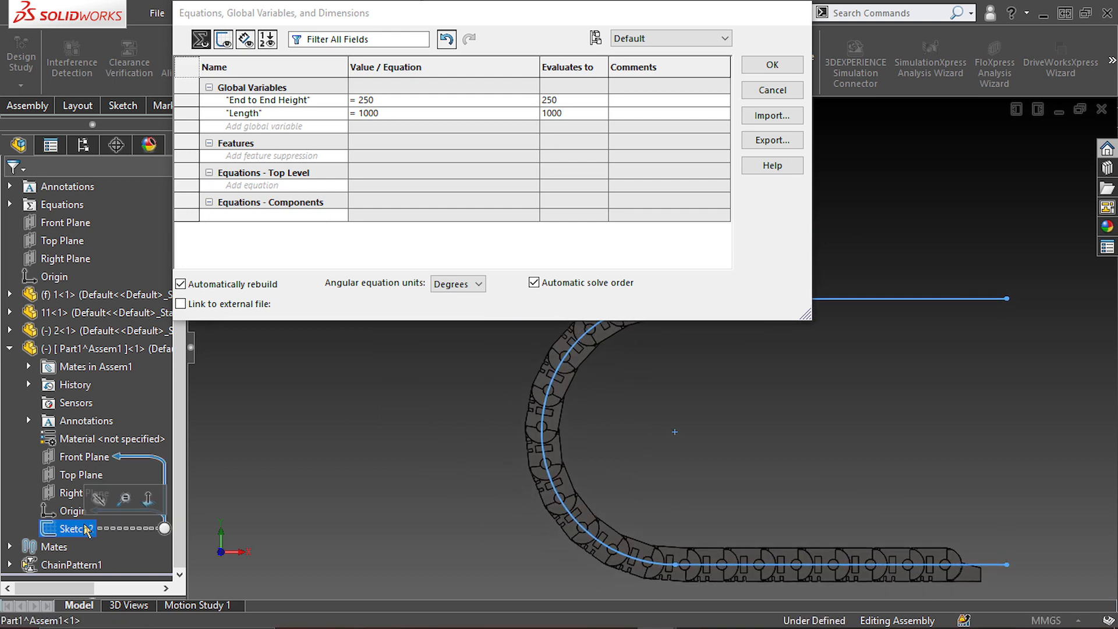
pyautogui.moveTo(592, 347); pyautogui.dragTo(520, 398)
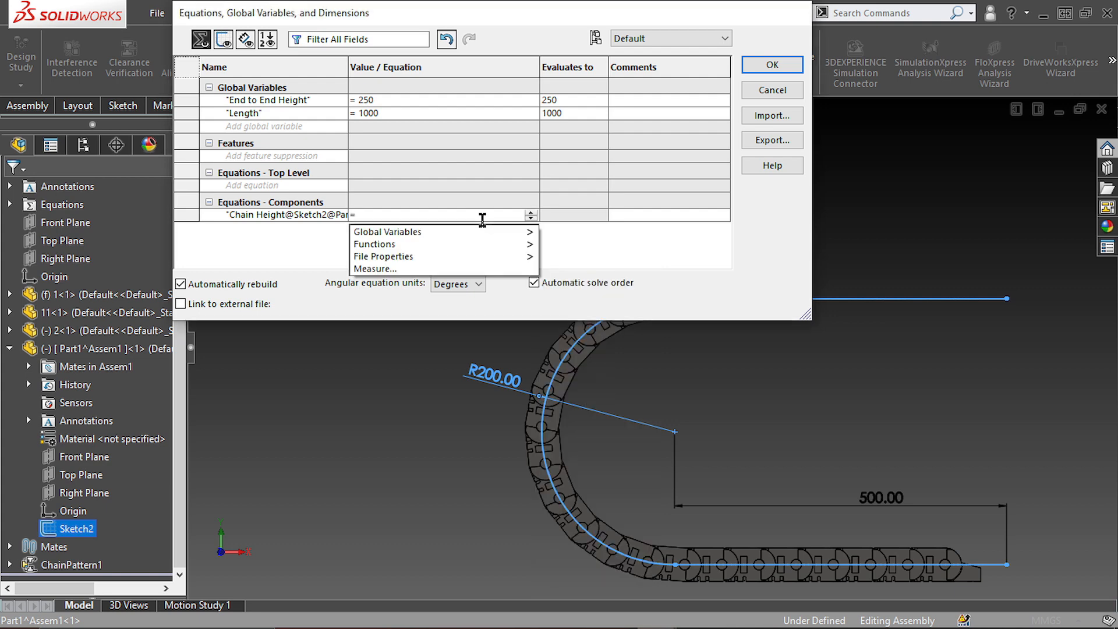
pyautogui.moveTo(512, 233)
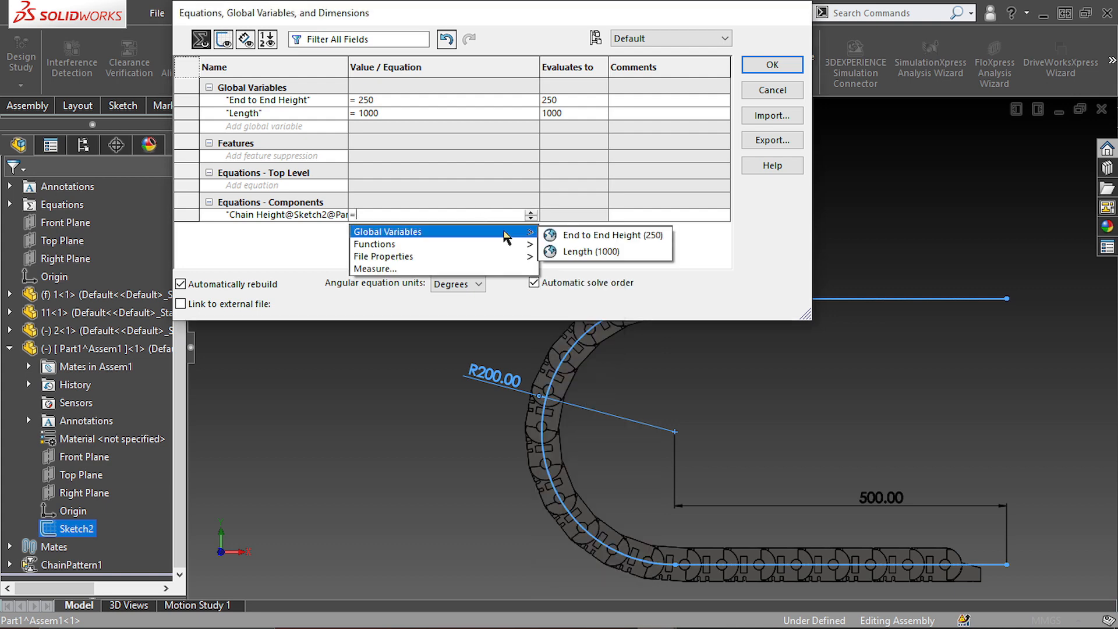
pyautogui.click(594, 232)
pyautogui.write('/2')
pyautogui.click(358, 215)
pyautogui.write('(')
pyautogui.click(492, 213)
pyautogui.write(')')
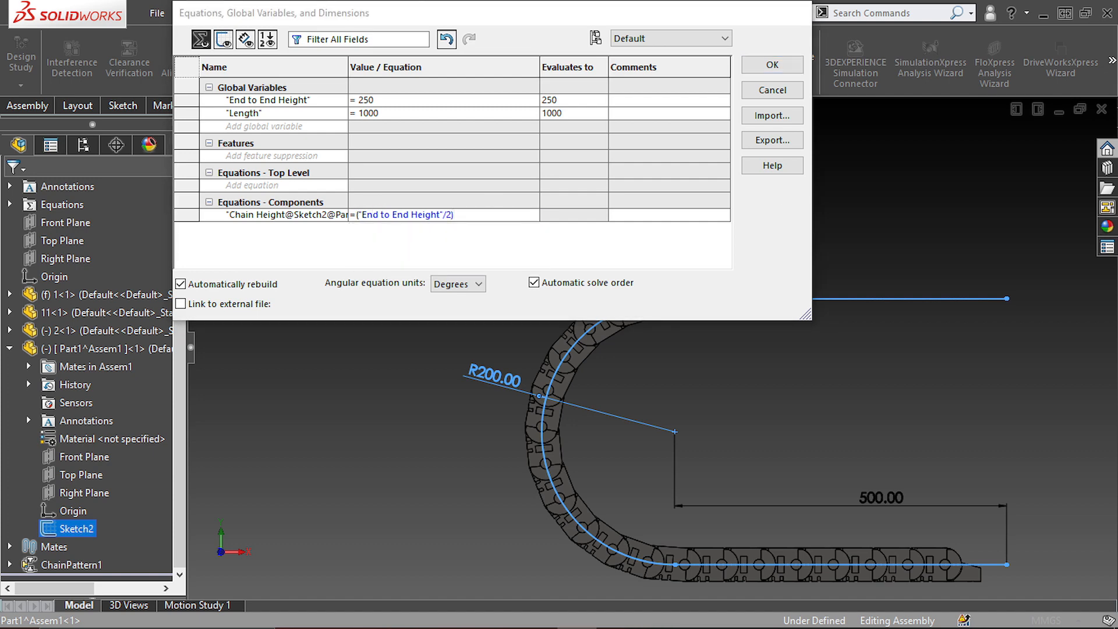
pyautogui.press('Return')
# Switch to configuration 2 and change the Chain Height equation to ("End to End Height" / 2 + 25).
pyautogui.click(655, 39)
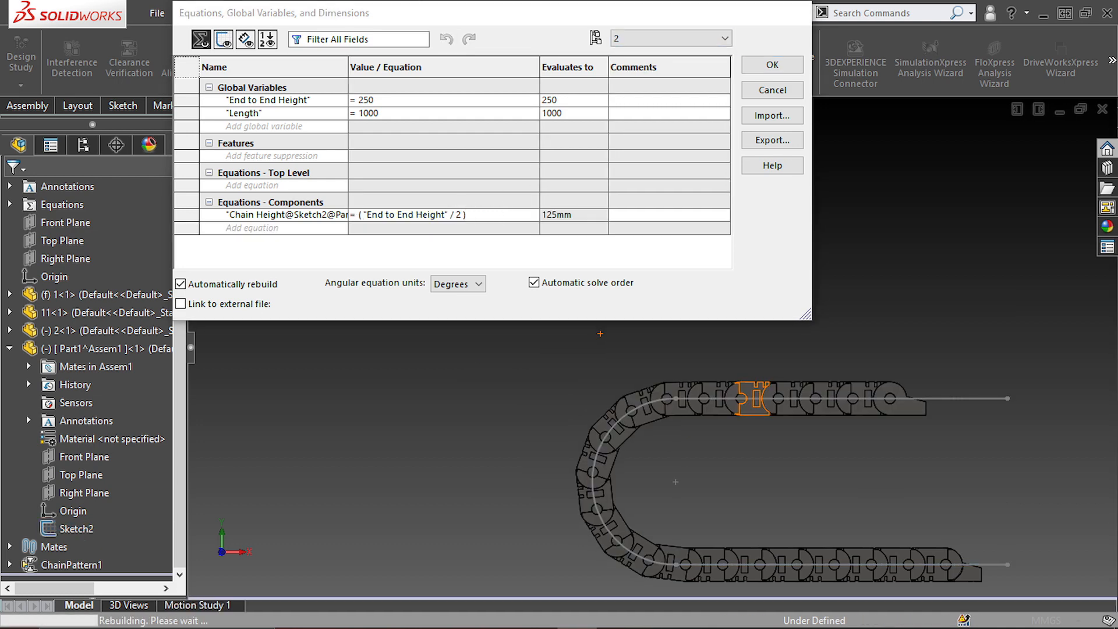
pyautogui.write('+ ')
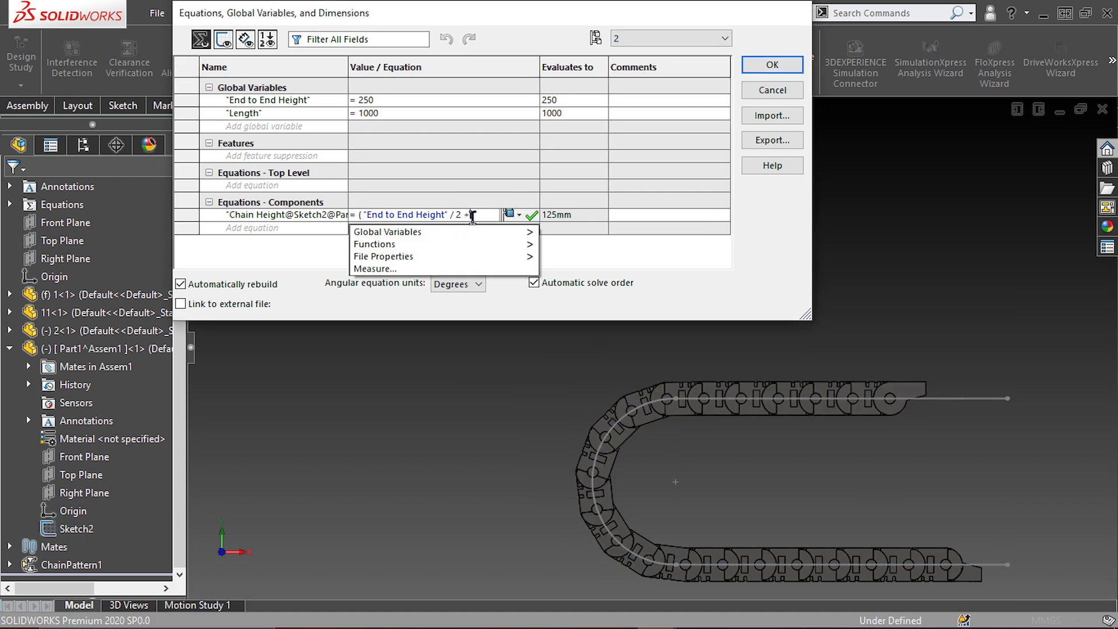
pyautogui.write('25')
pyautogui.press('Return')
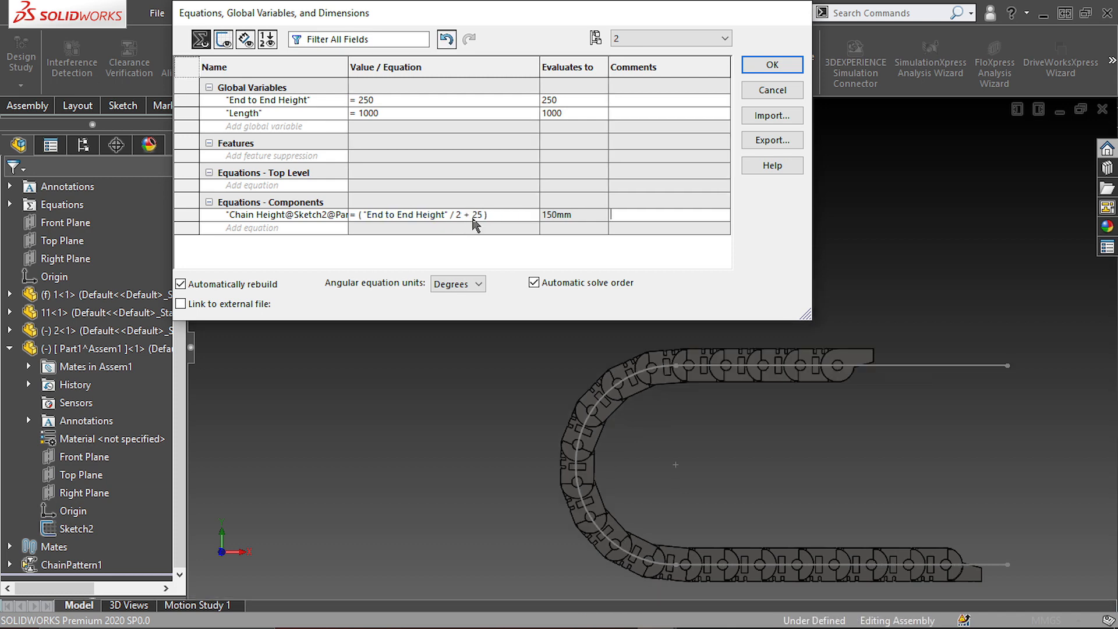
pyautogui.click(490, 243)
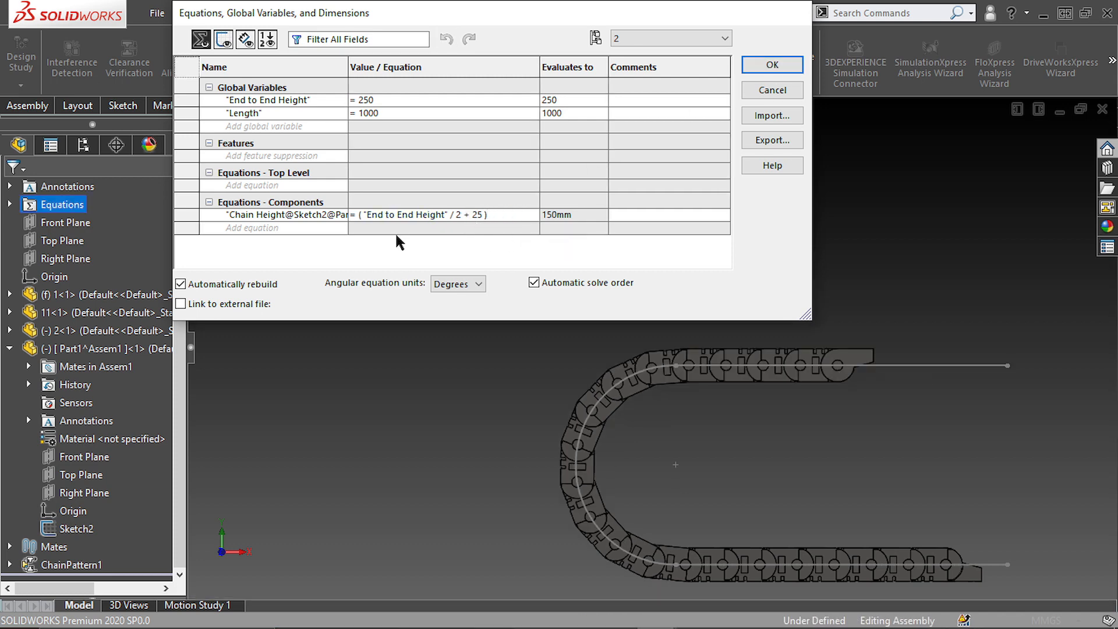
# Add a component equation setting Sketch2's Chain Length dimension equal to "Length" and apply the equations.
pyautogui.click(79, 532)
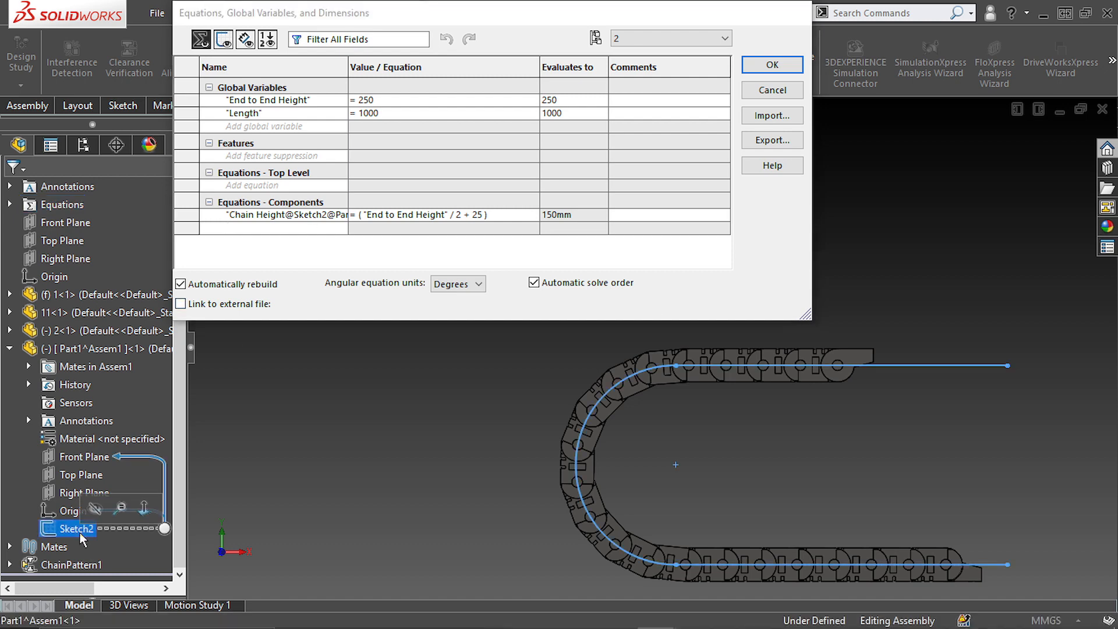
pyautogui.click(882, 531)
pyautogui.moveTo(408, 244)
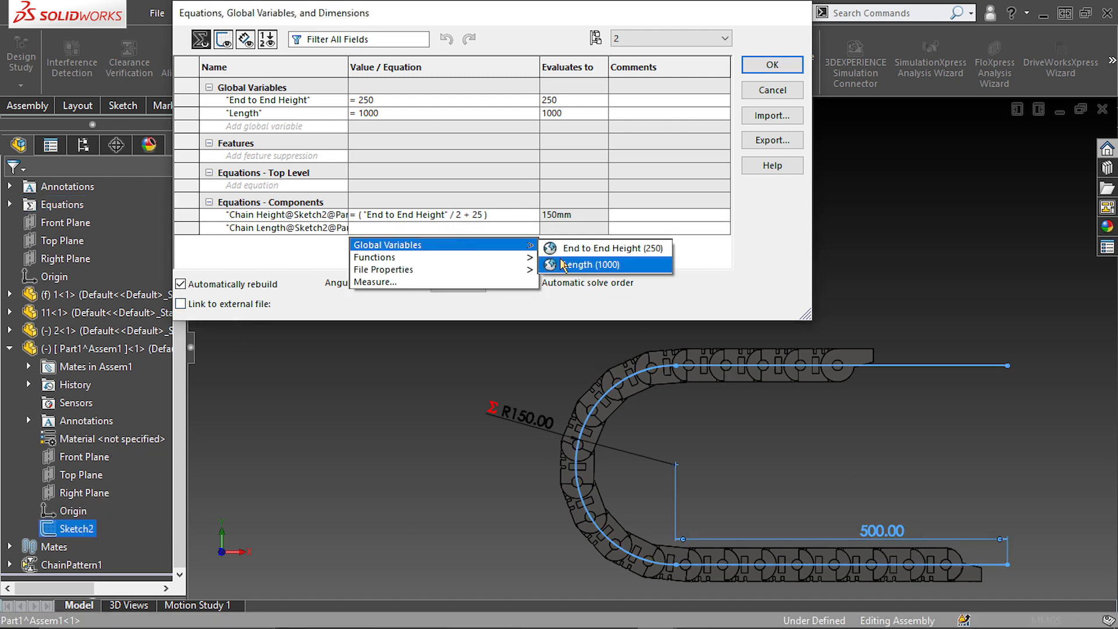
pyautogui.click(563, 264)
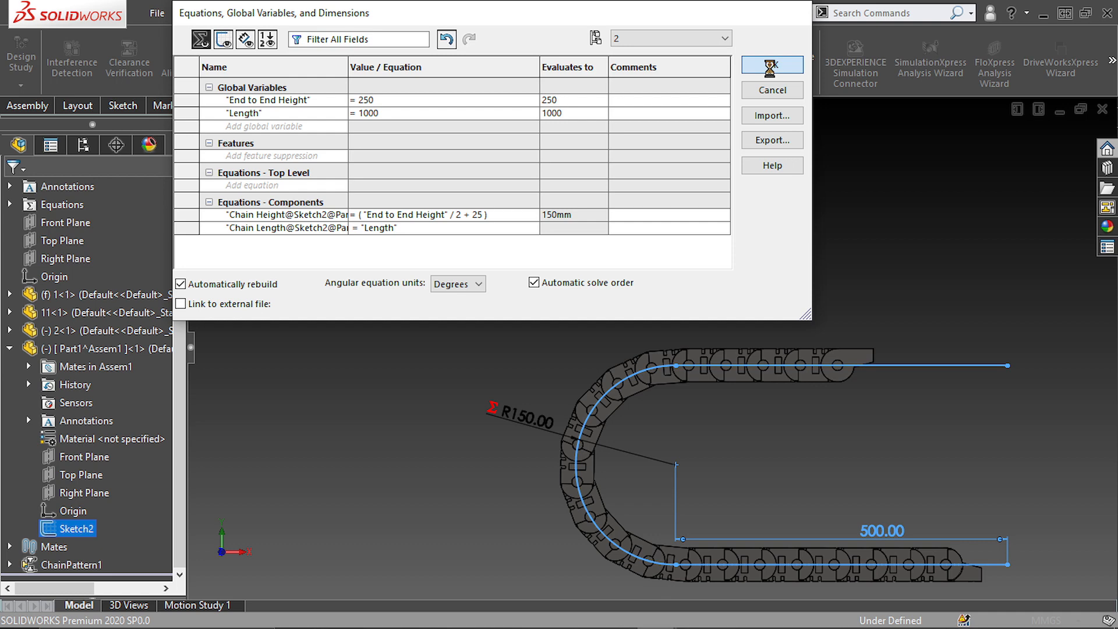
pyautogui.click(772, 64)
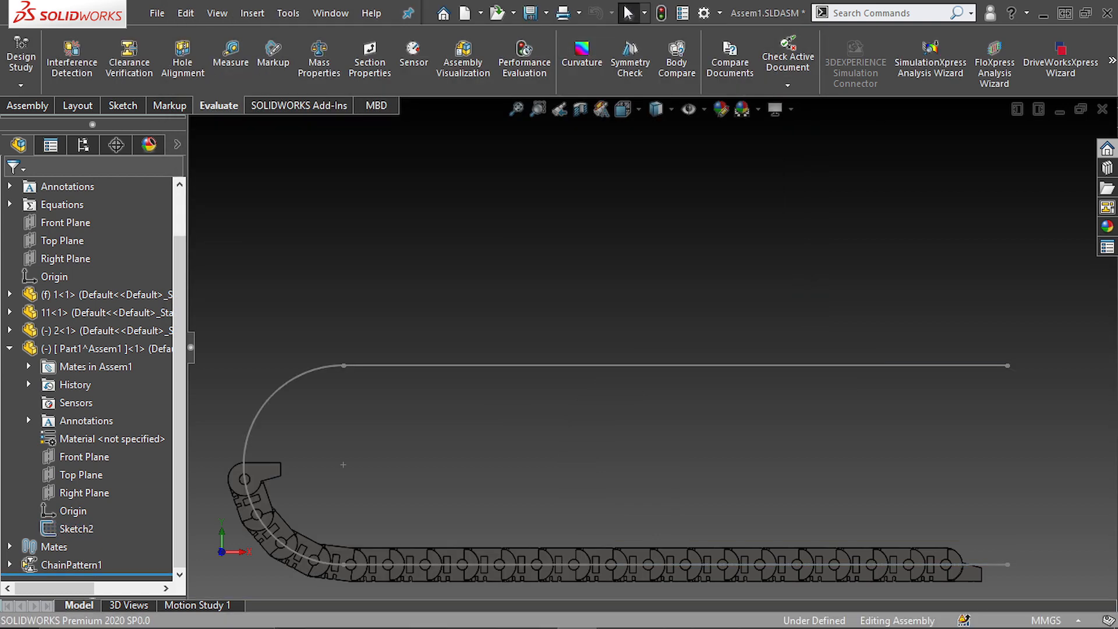
# Test the global variables with "Length" at 500 and "End to End Height" at 150, and restore both original values.
pyautogui.doubleClick(404, 113)
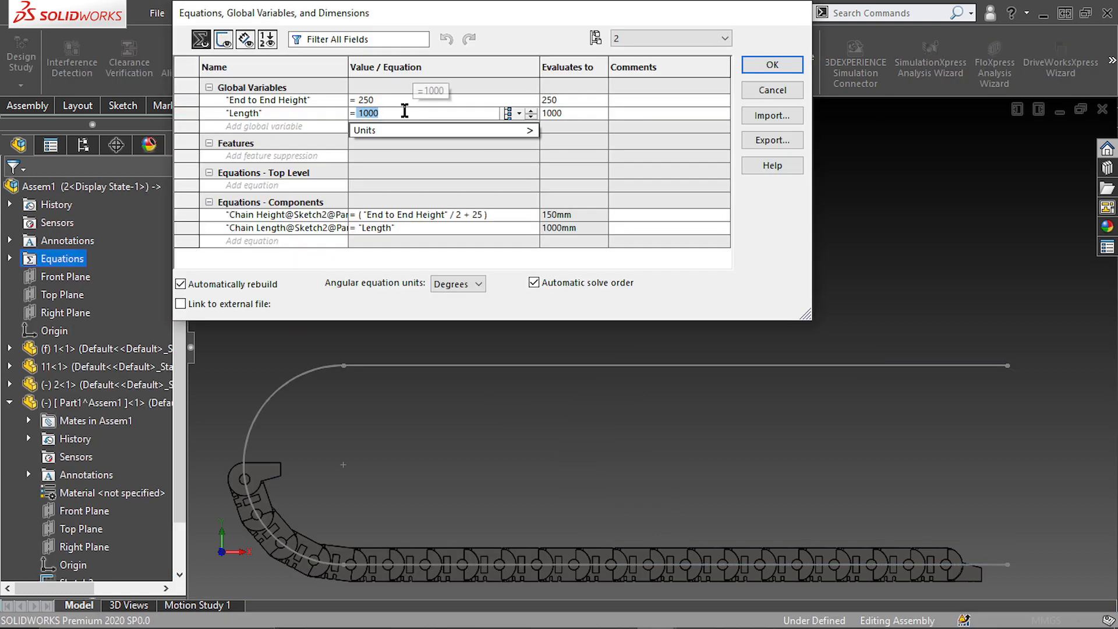
pyautogui.write('500')
pyautogui.press('Return')
pyautogui.doubleClick(402, 100)
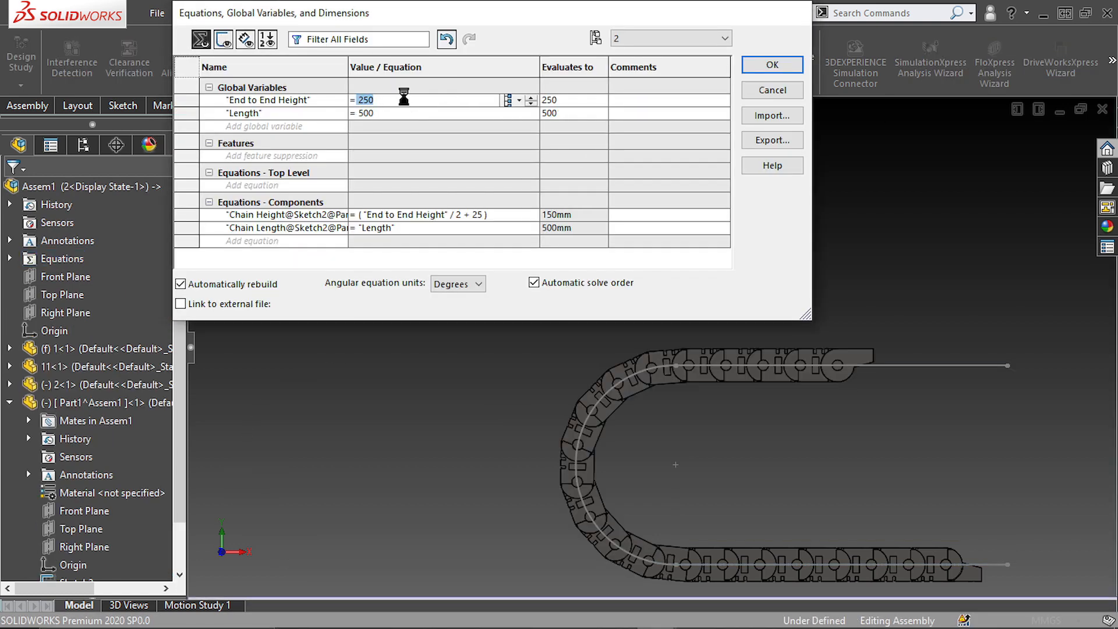
pyautogui.write('150')
pyautogui.press('Return')
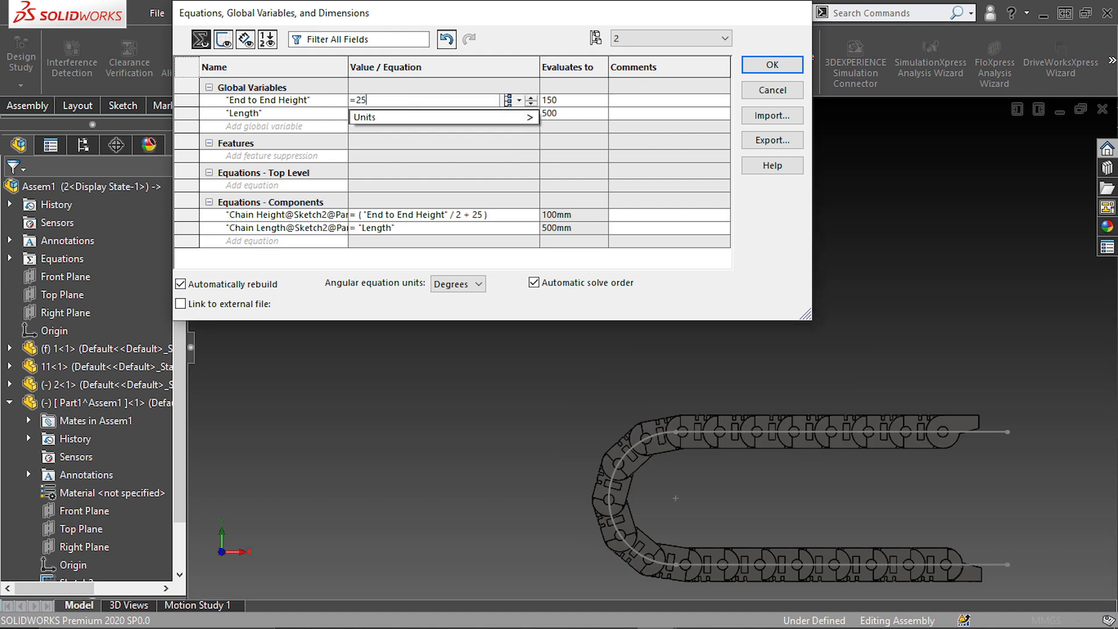
pyautogui.doubleClick(395, 112)
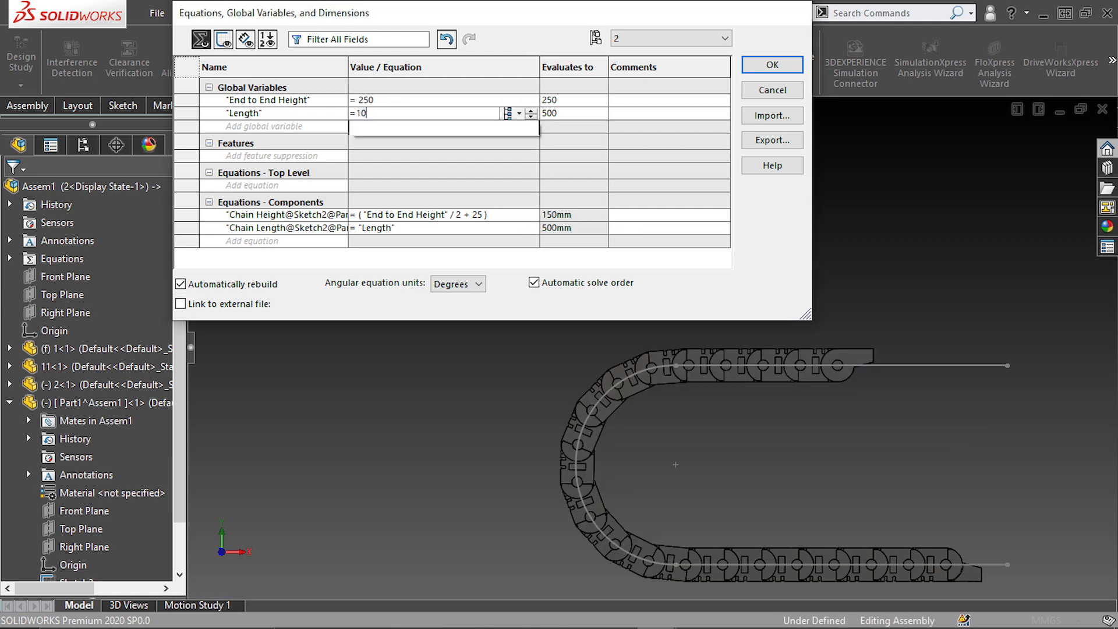
pyautogui.press('Return')
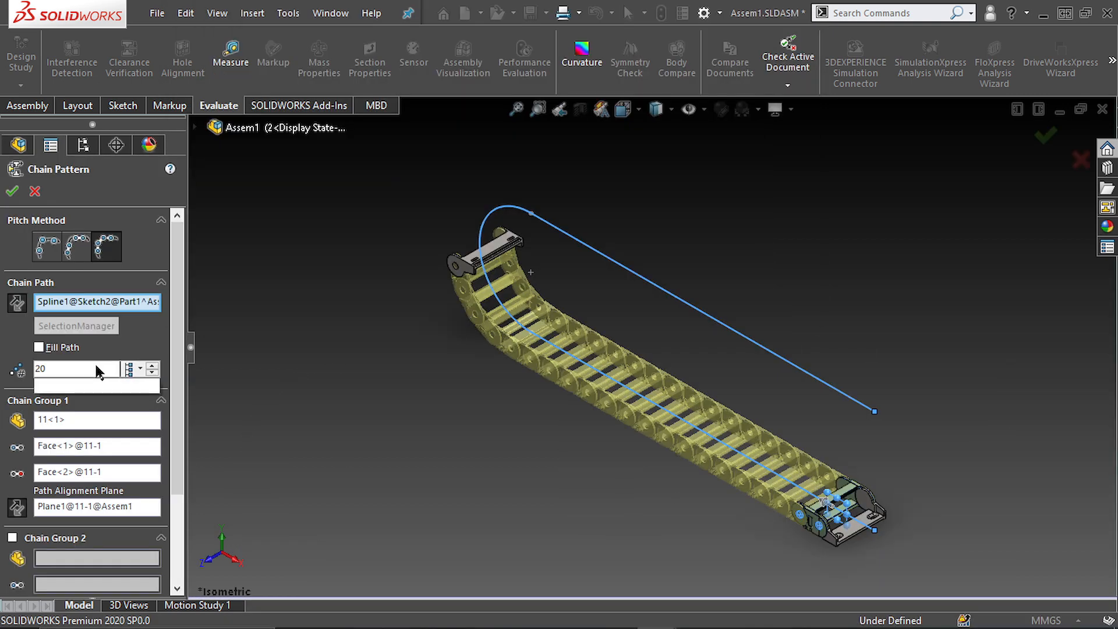
# Edit the chain pattern and set its number of instances to 30.
pyautogui.doubleClick(96, 366)
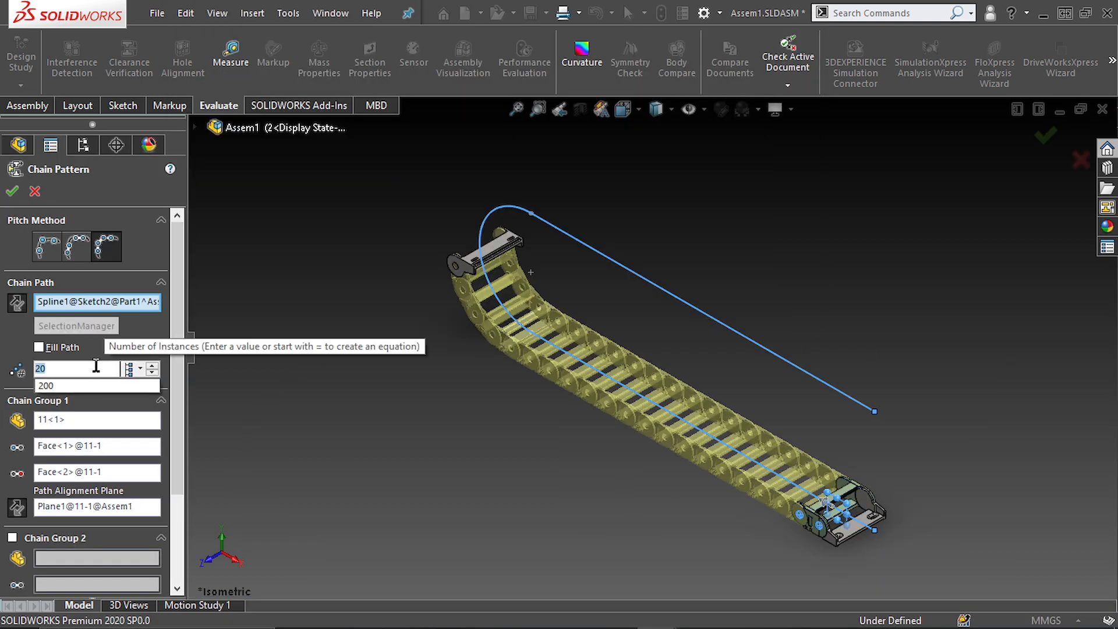
pyautogui.click(13, 192)
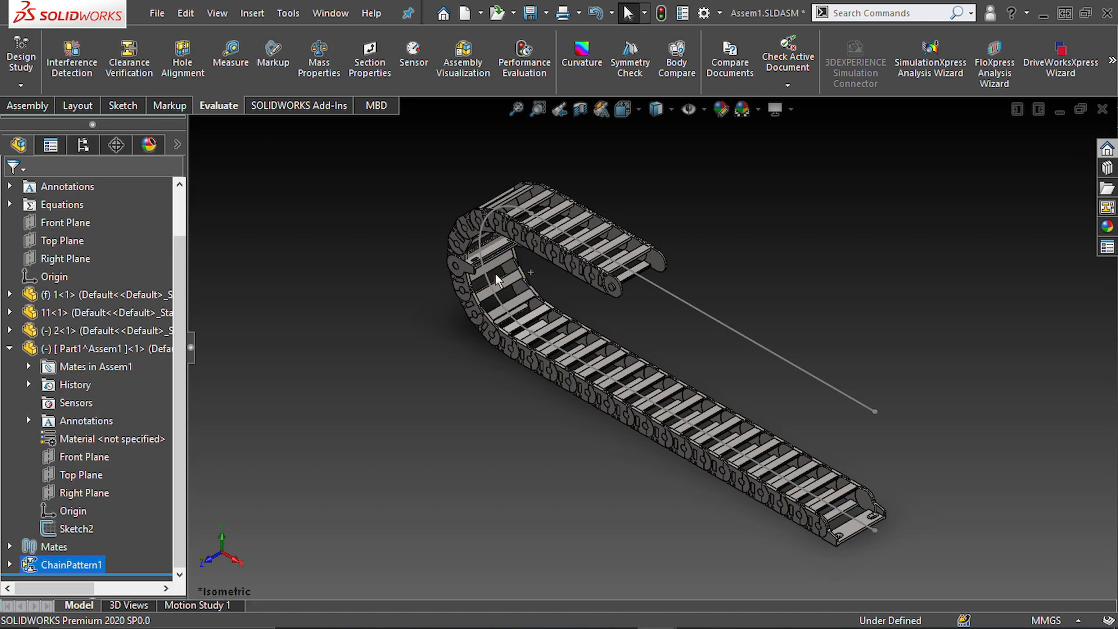
# Edit the Concentric4 mate of end link 2, replacing the chain face with the matching face on the last link, 11-30.
pyautogui.scroll(-3, 466, 315)
pyautogui.click(495, 285)
pyautogui.click(57, 337)
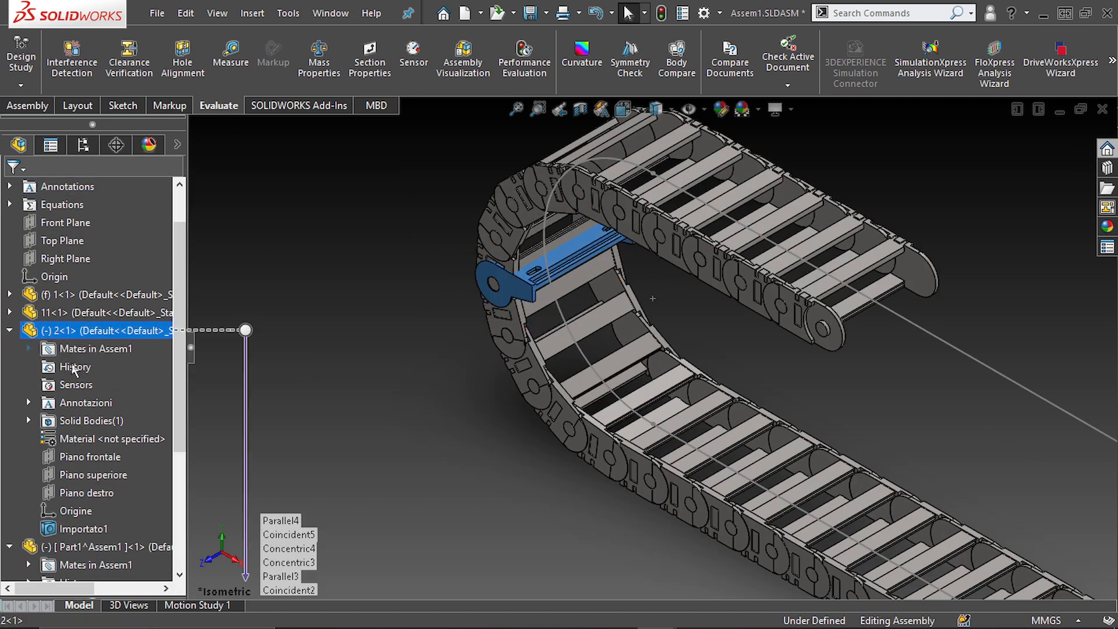
pyautogui.click(29, 348)
pyautogui.click(117, 420)
pyautogui.click(124, 373)
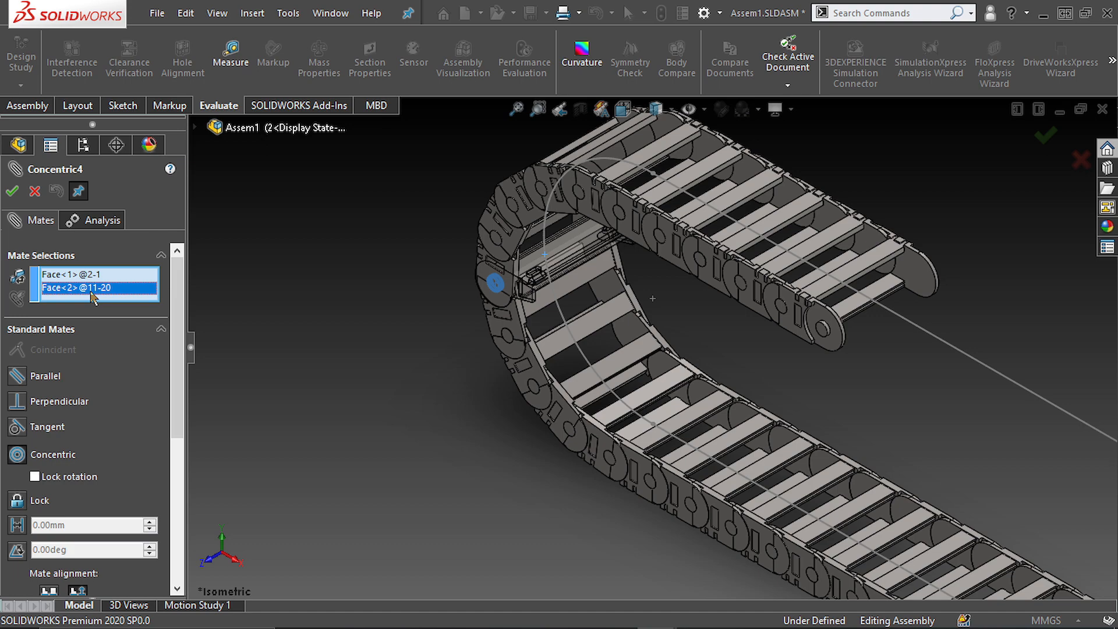
pyautogui.scroll(-8, 579, 363)
pyautogui.click(321, 225)
pyautogui.scroll(9, 530, 320)
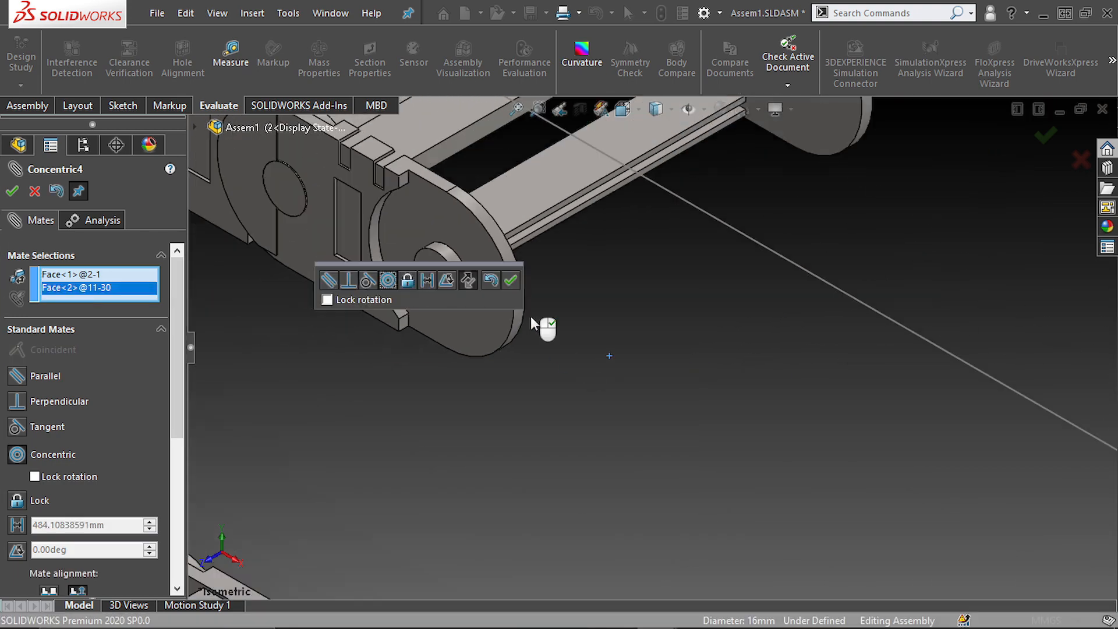
pyautogui.click(511, 280)
pyautogui.click(36, 192)
pyautogui.click(58, 439)
pyautogui.click(69, 388)
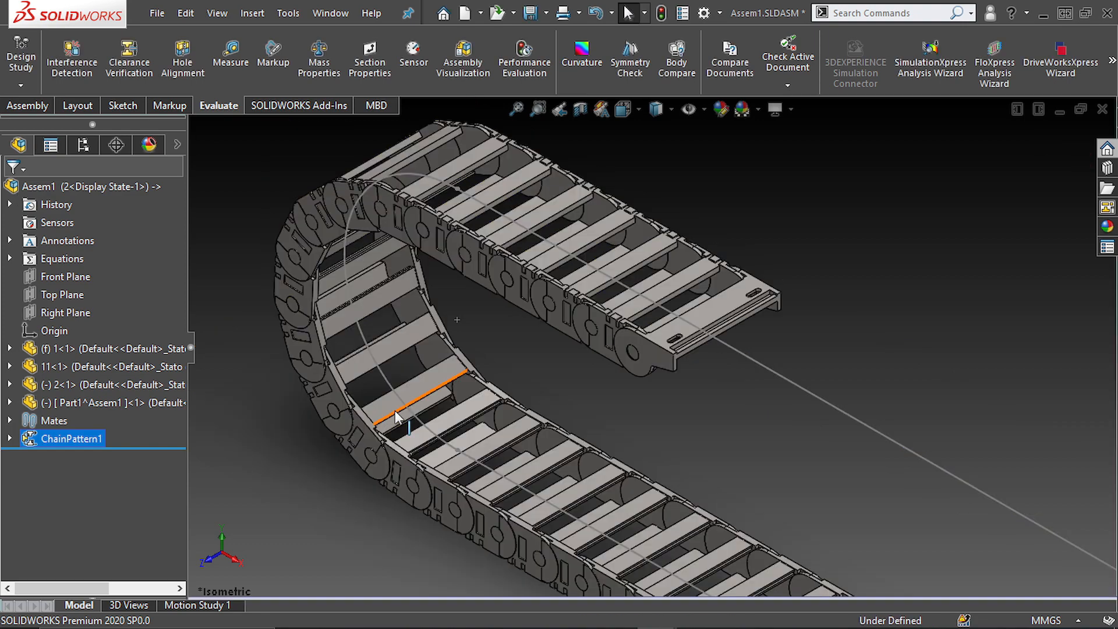
pyautogui.scroll(5, 751, 407)
pyautogui.hotkey('ctrl', '8')
pyautogui.click(66, 276)
pyautogui.click(926, 296)
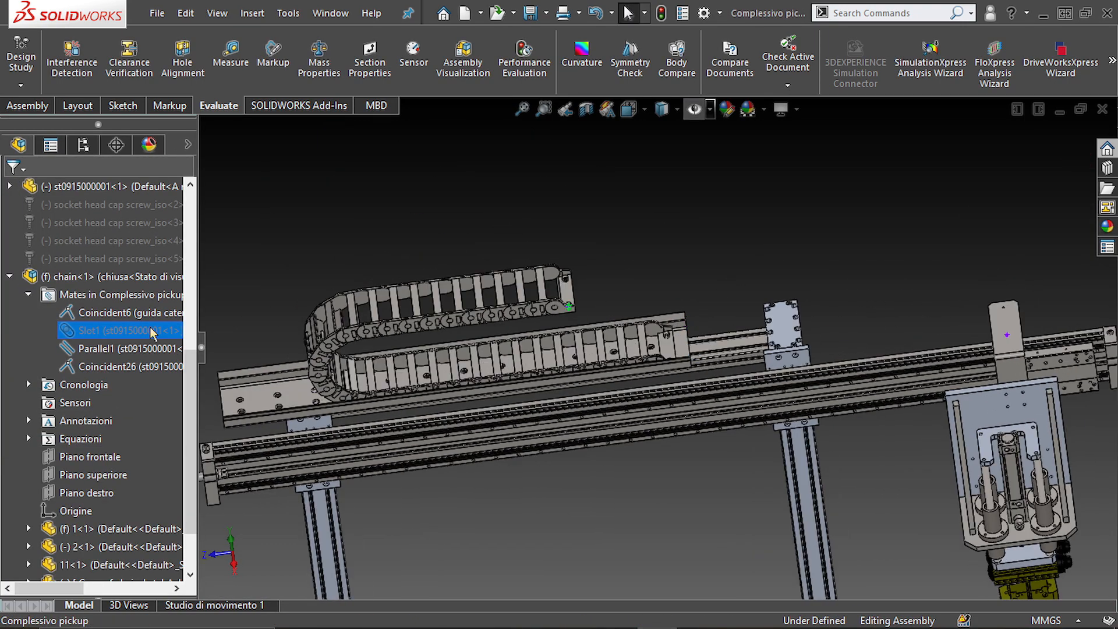
pyautogui.click(110, 280)
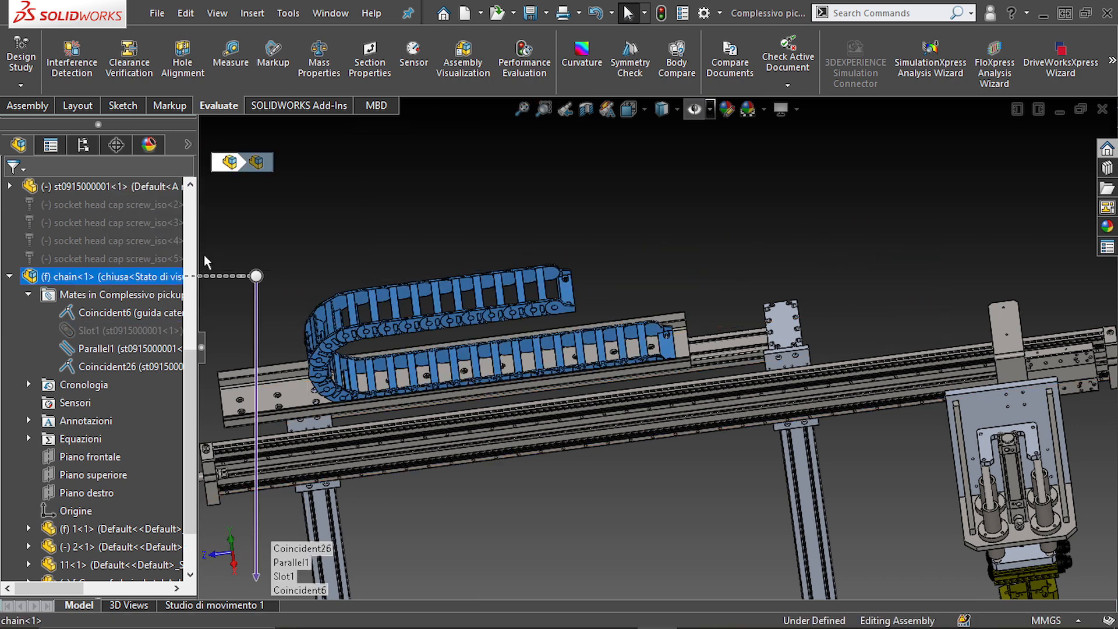
pyautogui.rightClick(110, 280)
pyautogui.click(210, 70)
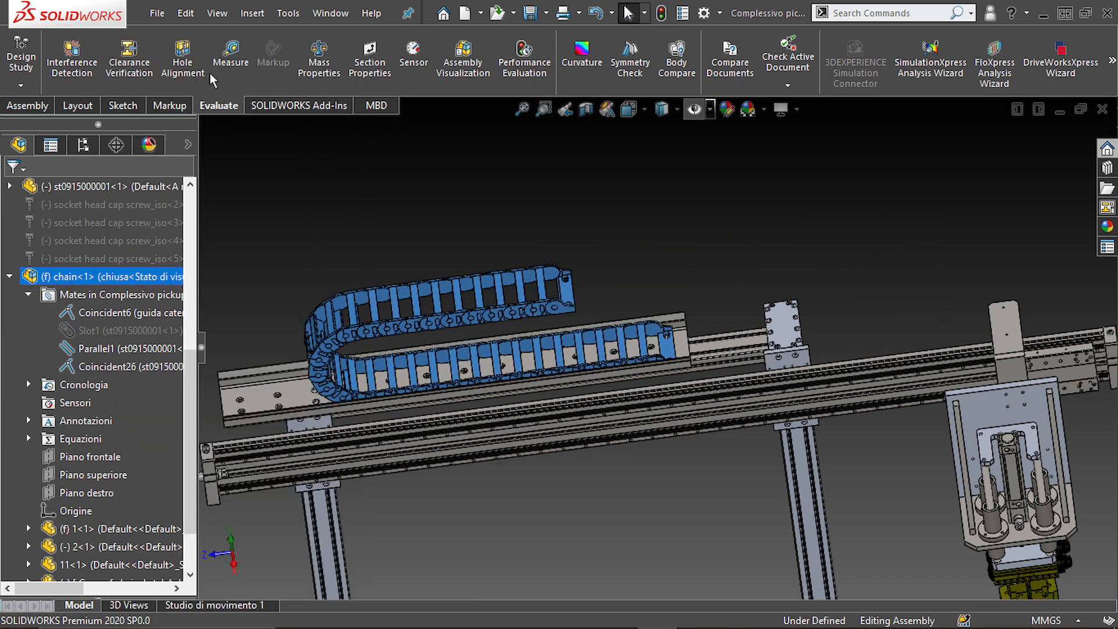
pyautogui.moveTo(568, 297); pyautogui.dragTo(969, 270)
pyautogui.scroll(-2, 105, 408)
pyautogui.click(142, 259)
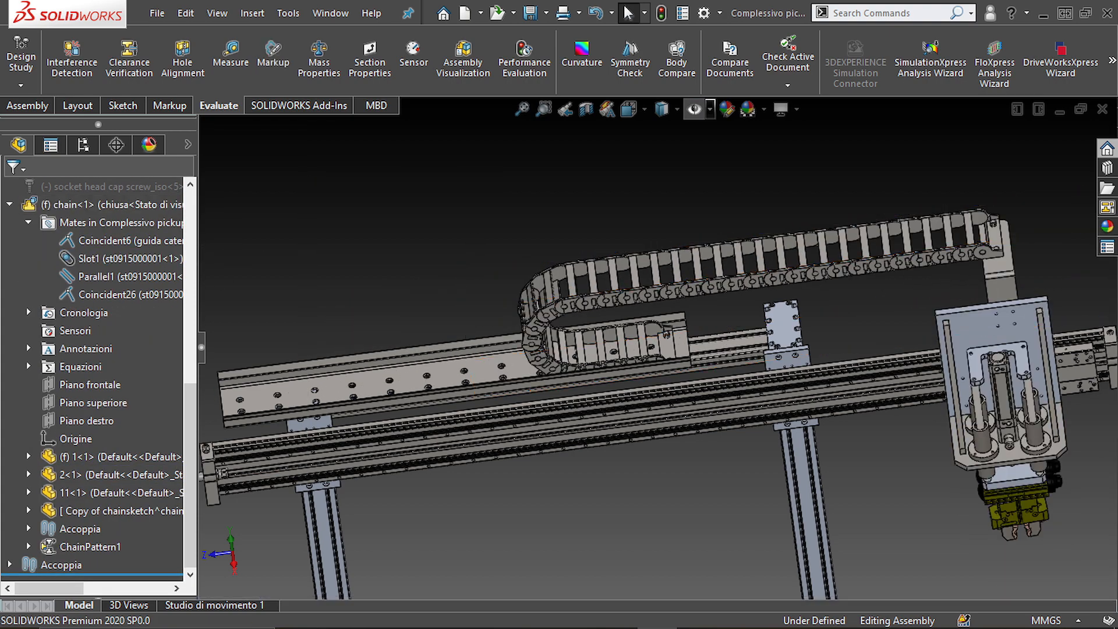
pyautogui.hotkey('ctrl', '7')
pyautogui.scroll(-10, 684, 219)
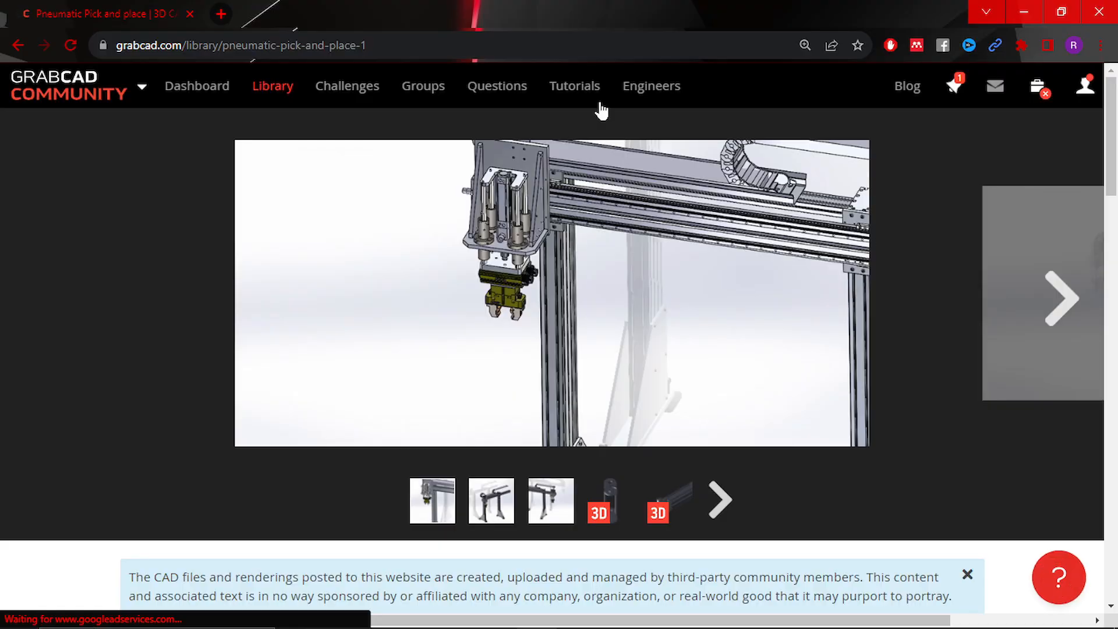
# Switch to the browser and look over the Pneumatic Pick and place model page in the GrabCAD library.
pyautogui.scroll(-4, 581, 215)
pyautogui.scroll(4, 581, 215)
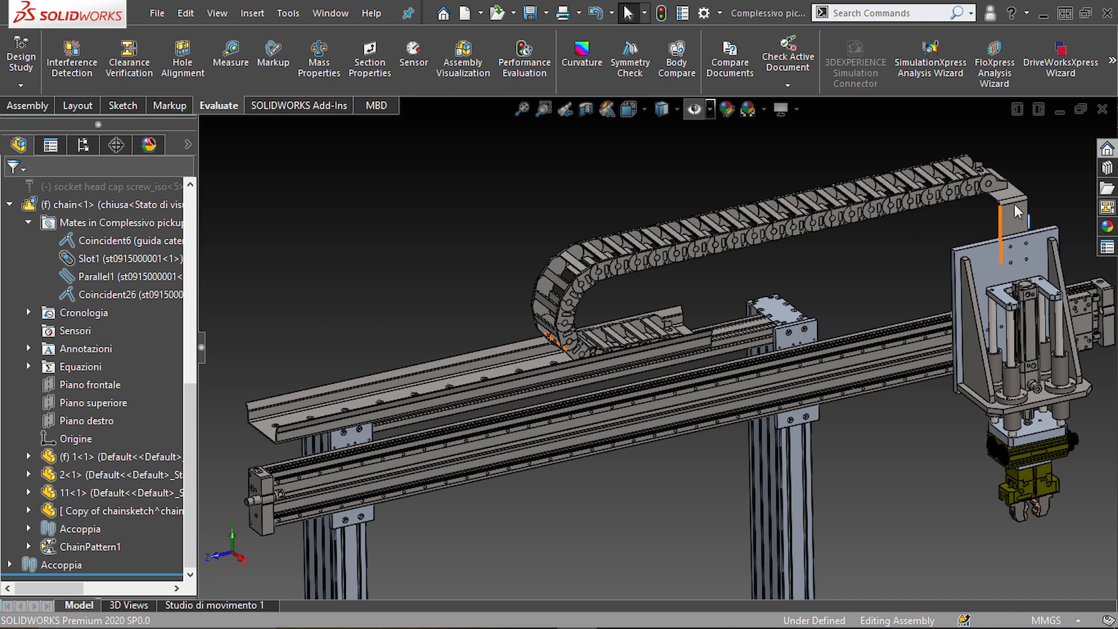
# Back in the SOLIDWORKS pickup assembly, slide the gripper carriage along the linear rail with the drag chain attached.
pyautogui.moveTo(1012, 194); pyautogui.dragTo(826, 262)
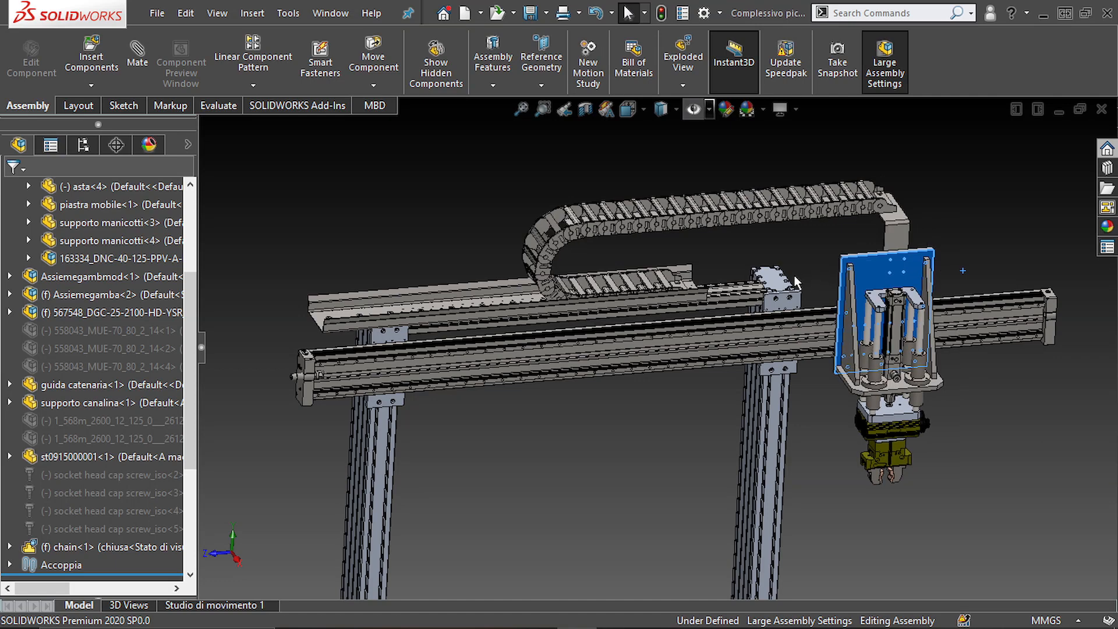
pyautogui.moveTo(796, 282); pyautogui.dragTo(632, 300)
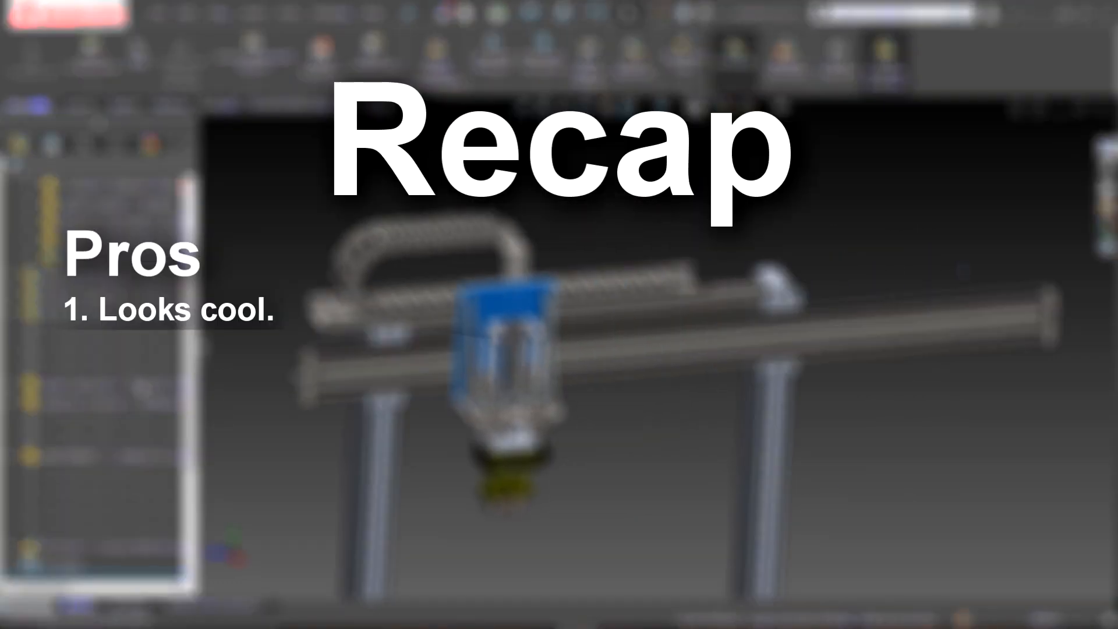